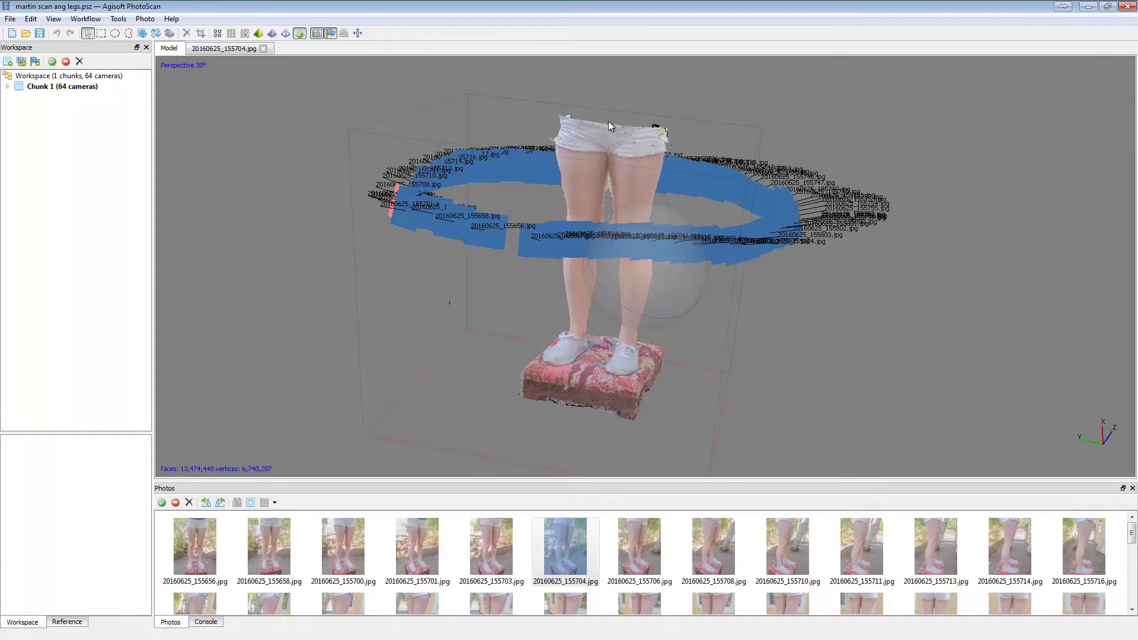
Step: Display the legs model in solid shading without the camera markers and inspect its surface up close
click(272, 34)
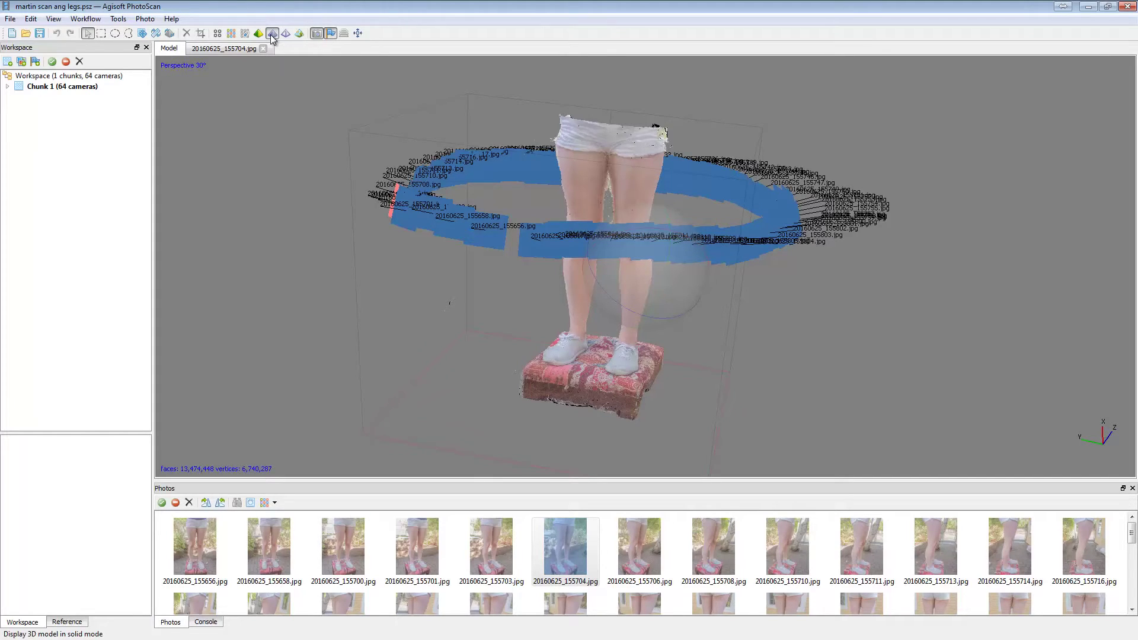
click(317, 34)
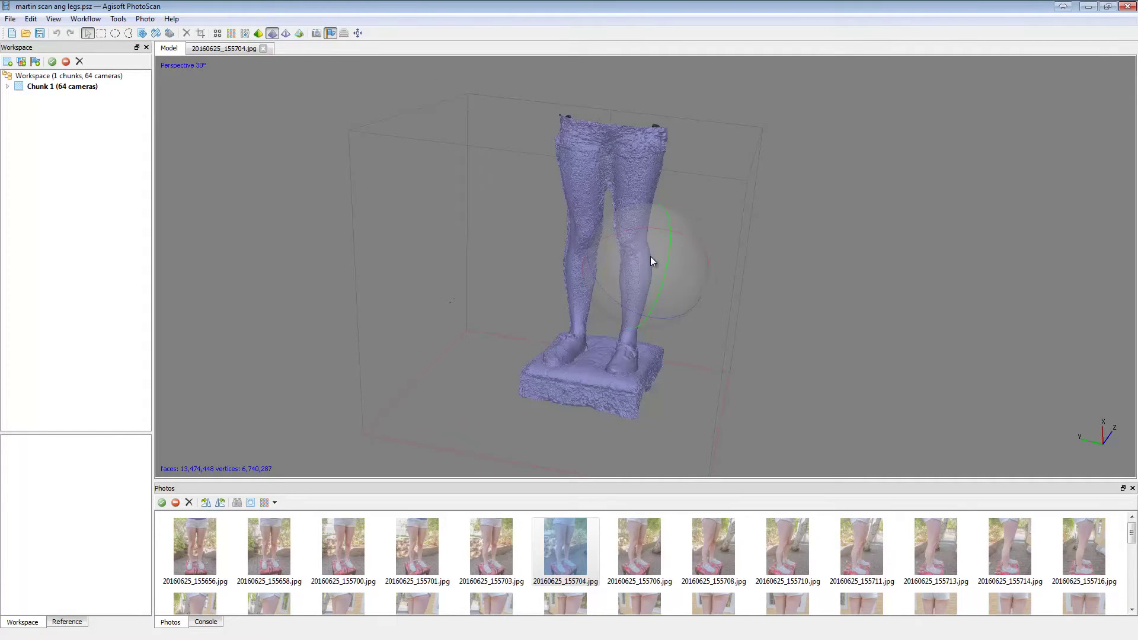
scroll(663, 185, up, 3)
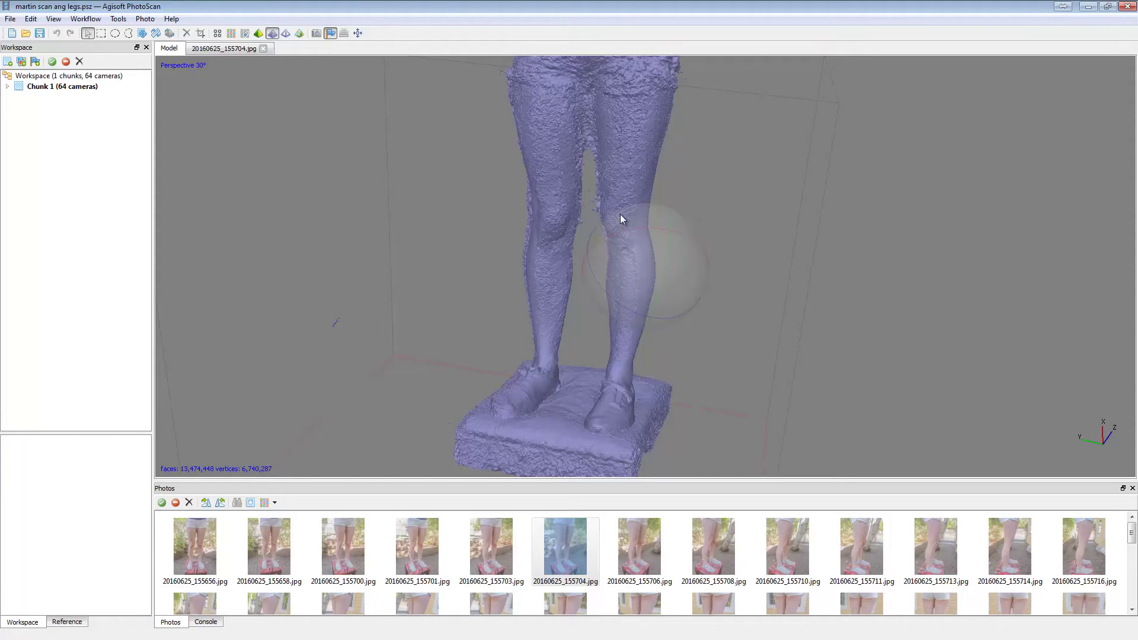
drag(617, 254, 563, 337)
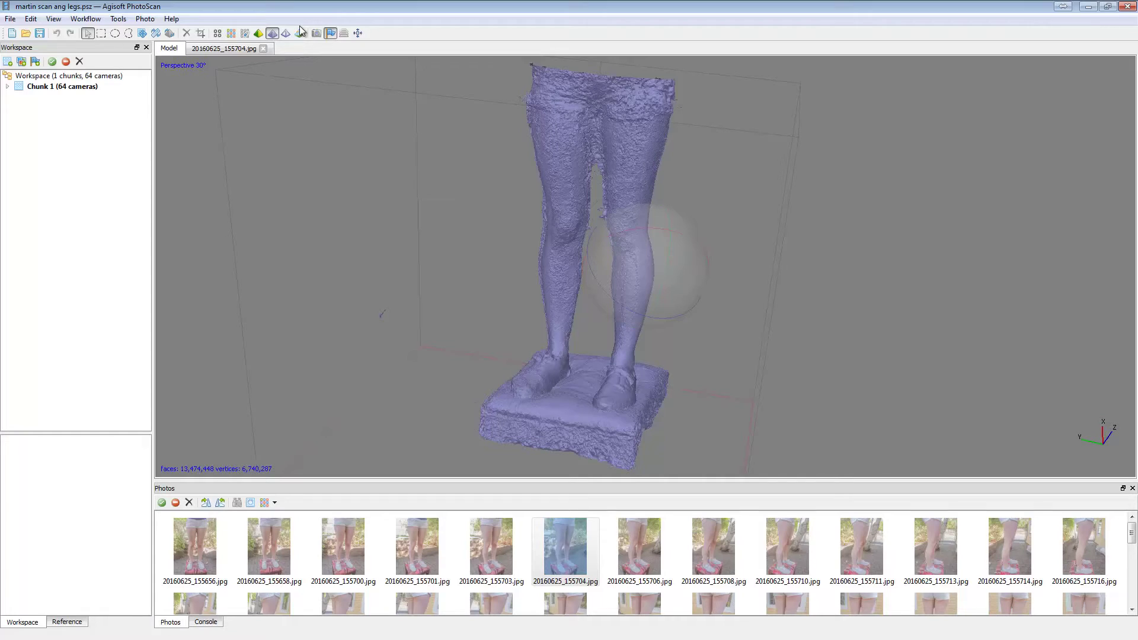
Step: Review the source photos from 20160625_155656.jpg through 20160625_155713.jpg and return to the 3D model view
double_click(200, 525)
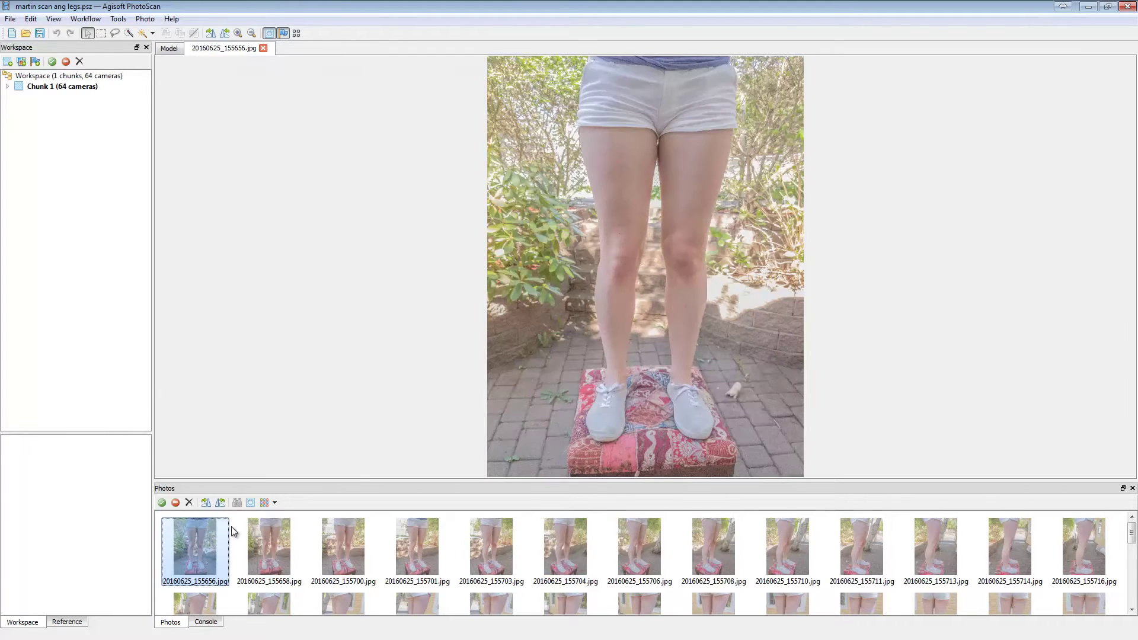
double_click(262, 544)
click(355, 549)
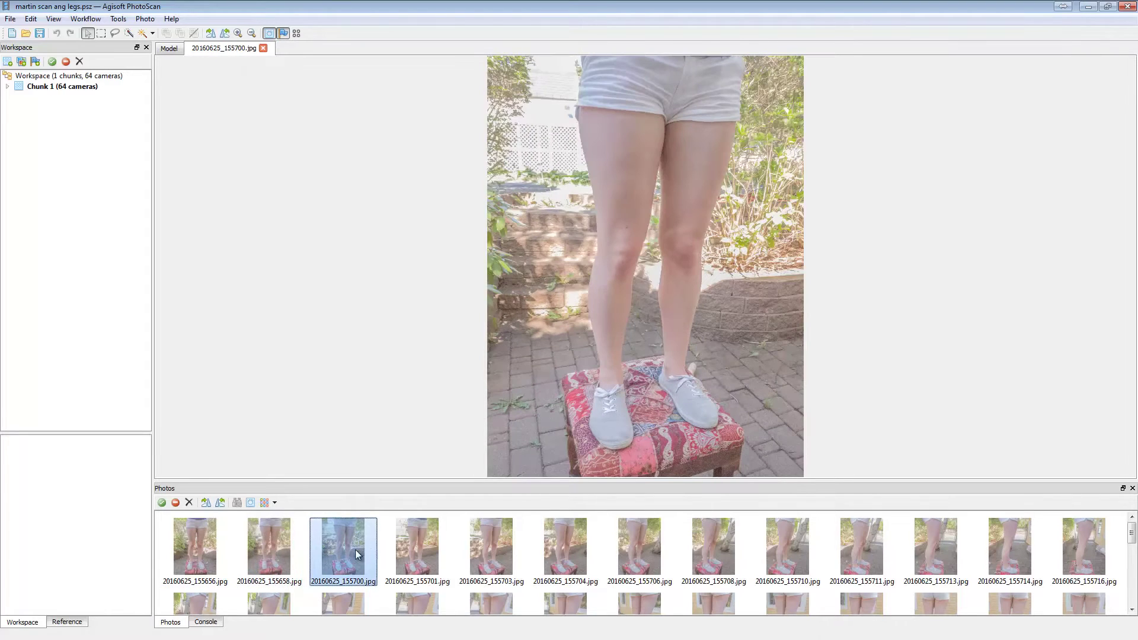
double_click(421, 552)
double_click(517, 564)
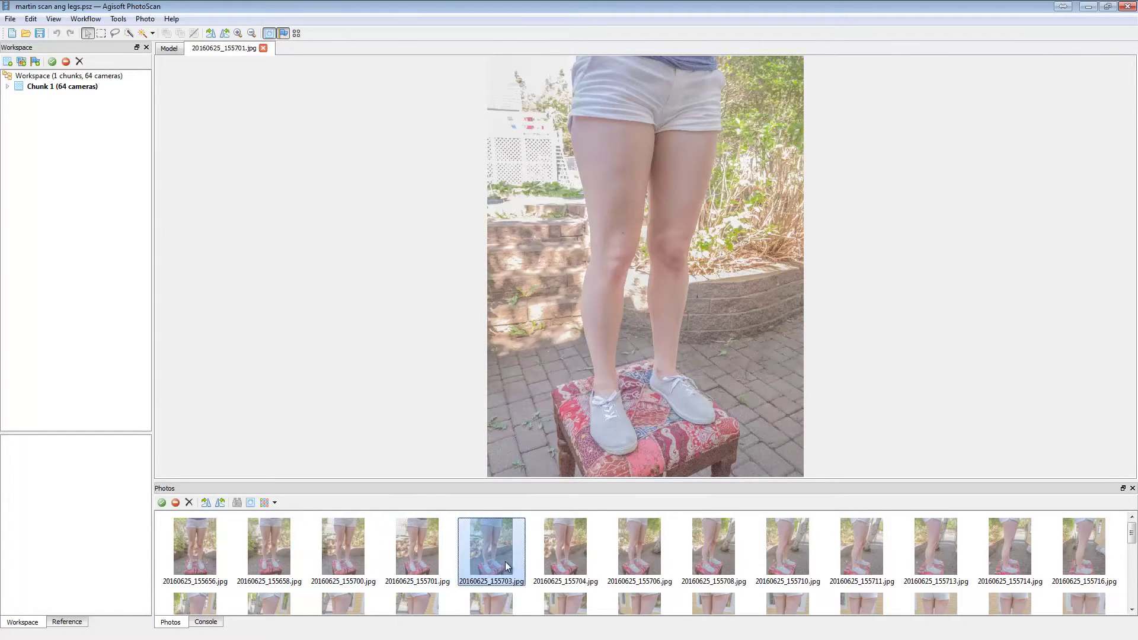
double_click(569, 562)
click(642, 563)
double_click(717, 555)
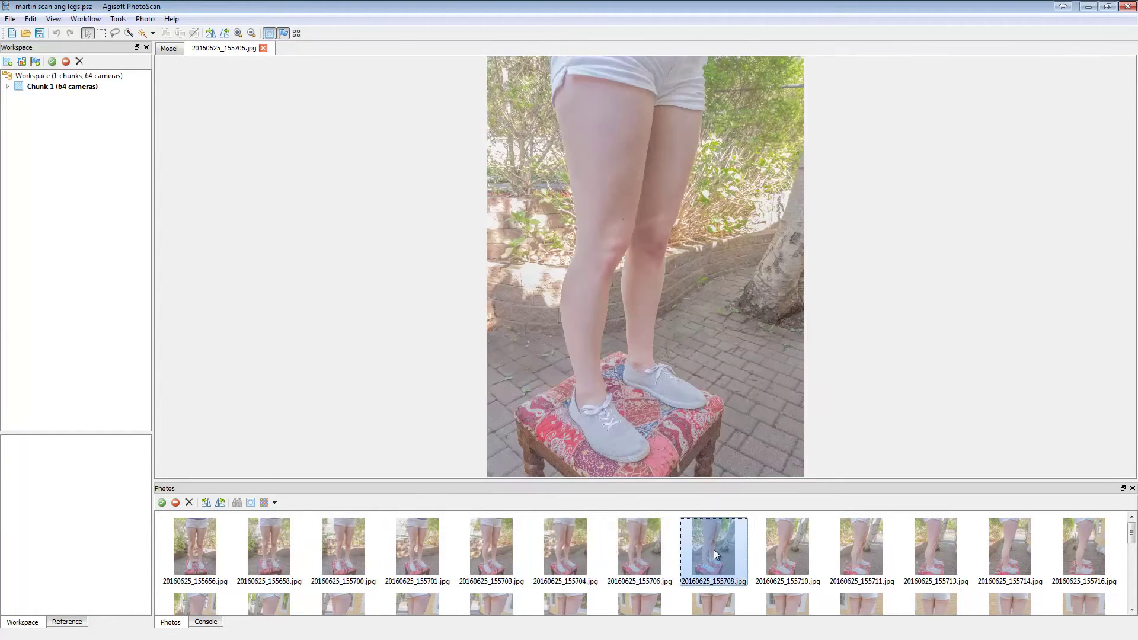
double_click(783, 554)
double_click(835, 546)
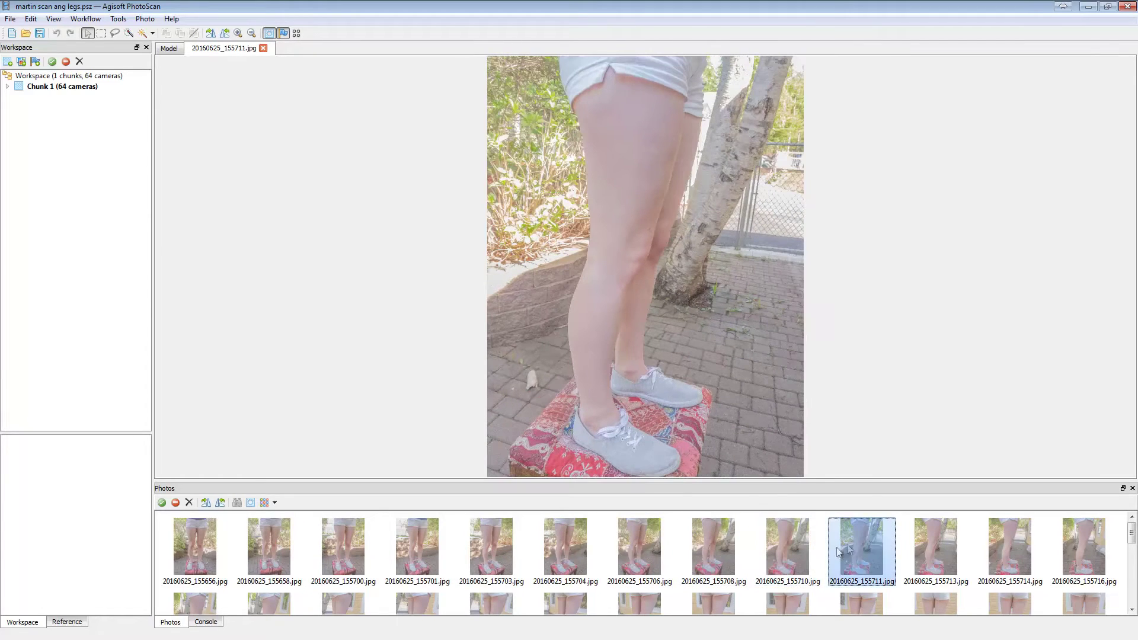
double_click(933, 546)
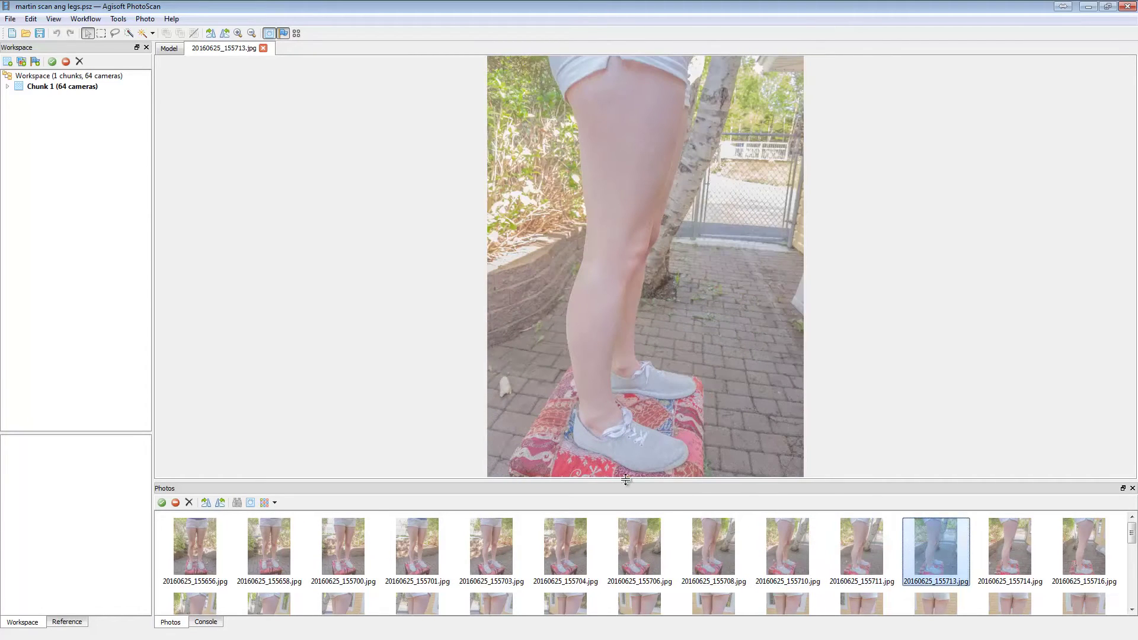
click(167, 51)
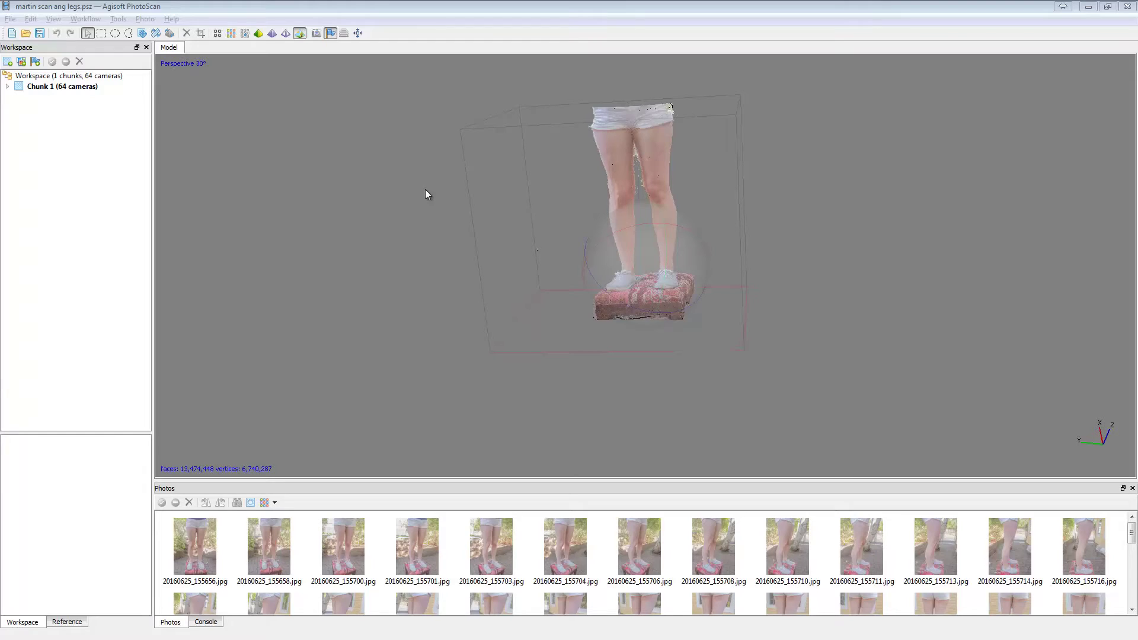
Step: Add a second chunk and load all photos from the 3d 001 folder into it, 20160625_155656 through 20160625_160050
click(6, 62)
click(7, 62)
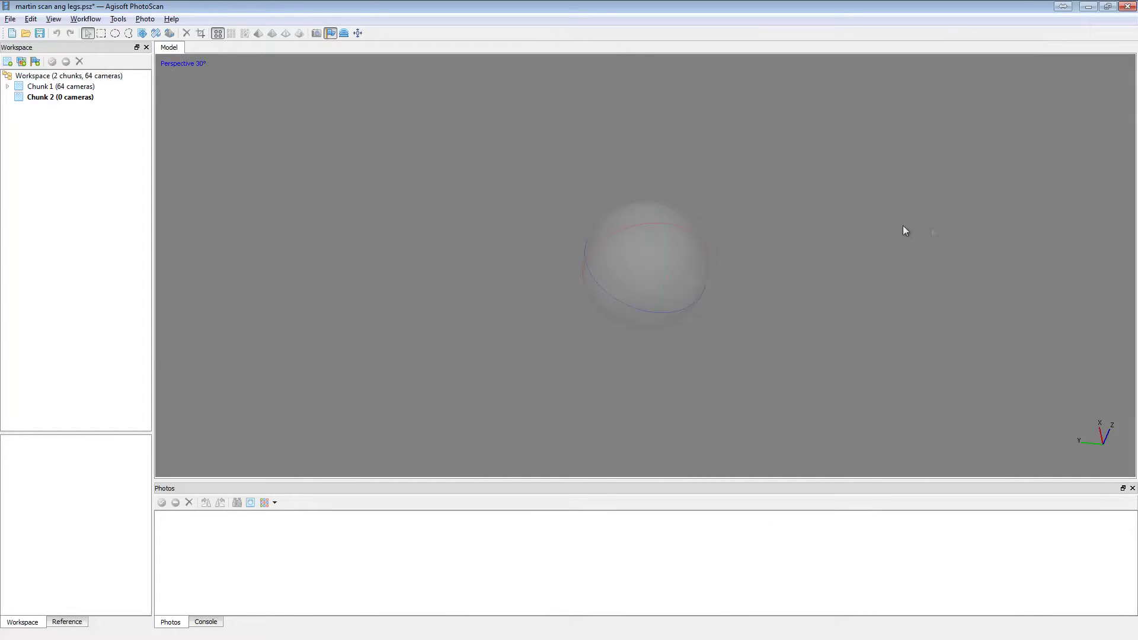
right_click(45, 100)
click(71, 108)
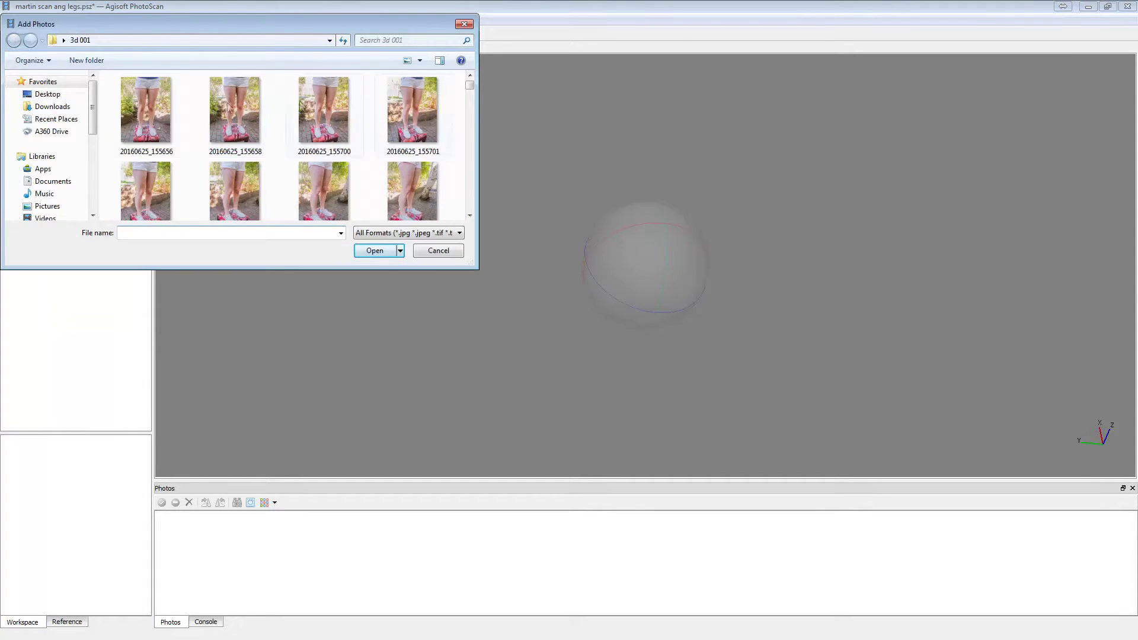
click(145, 111)
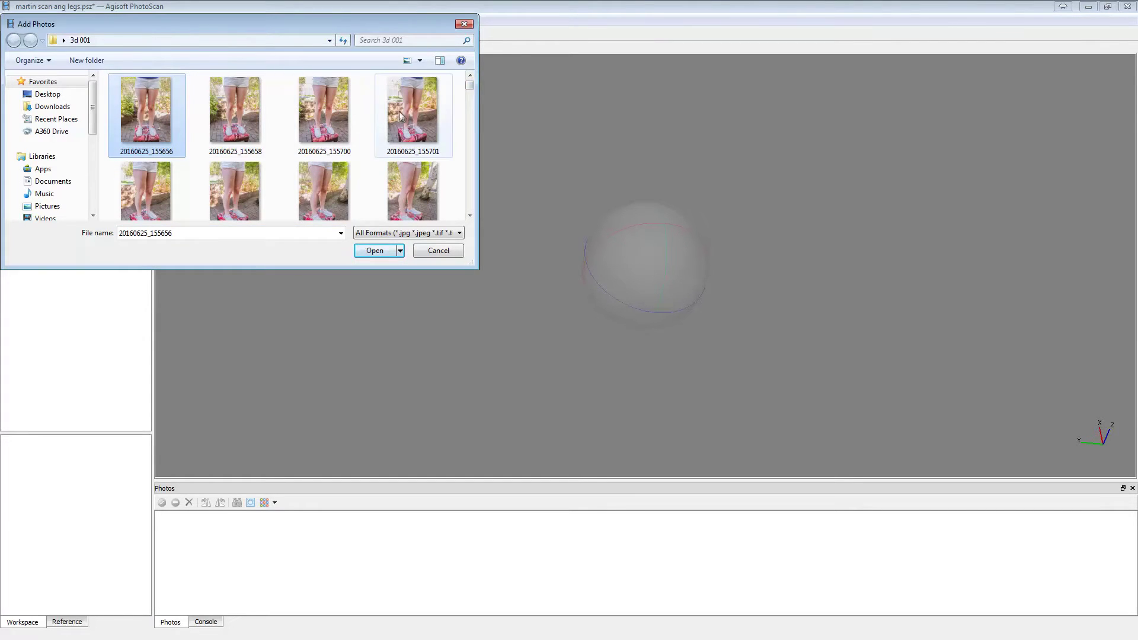
drag(471, 86, 472, 221)
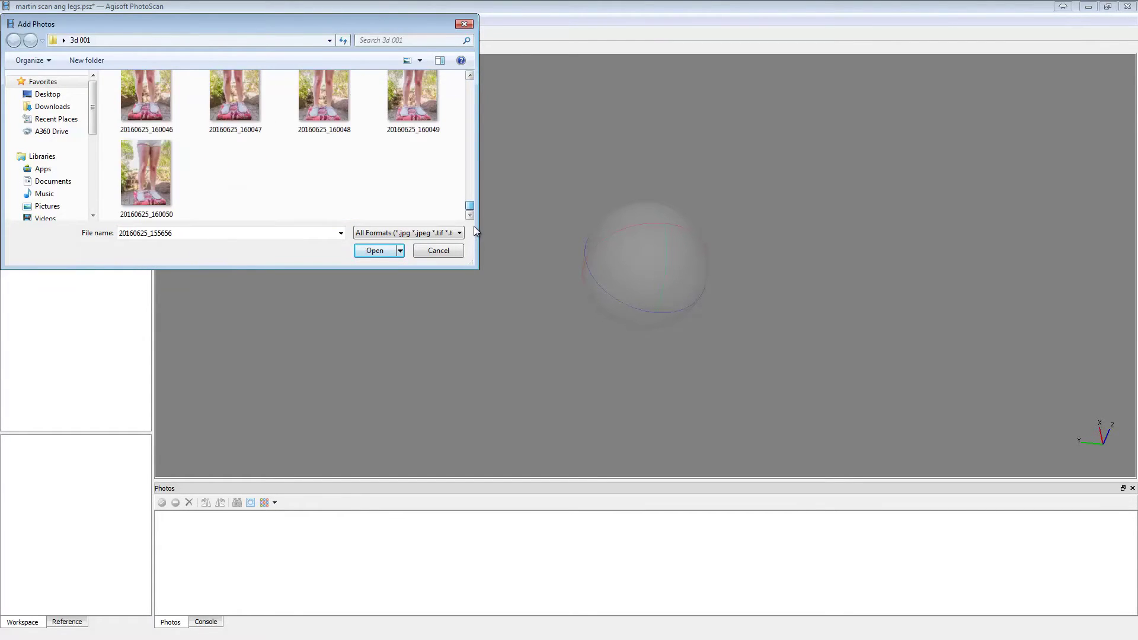
shift+click(155, 172)
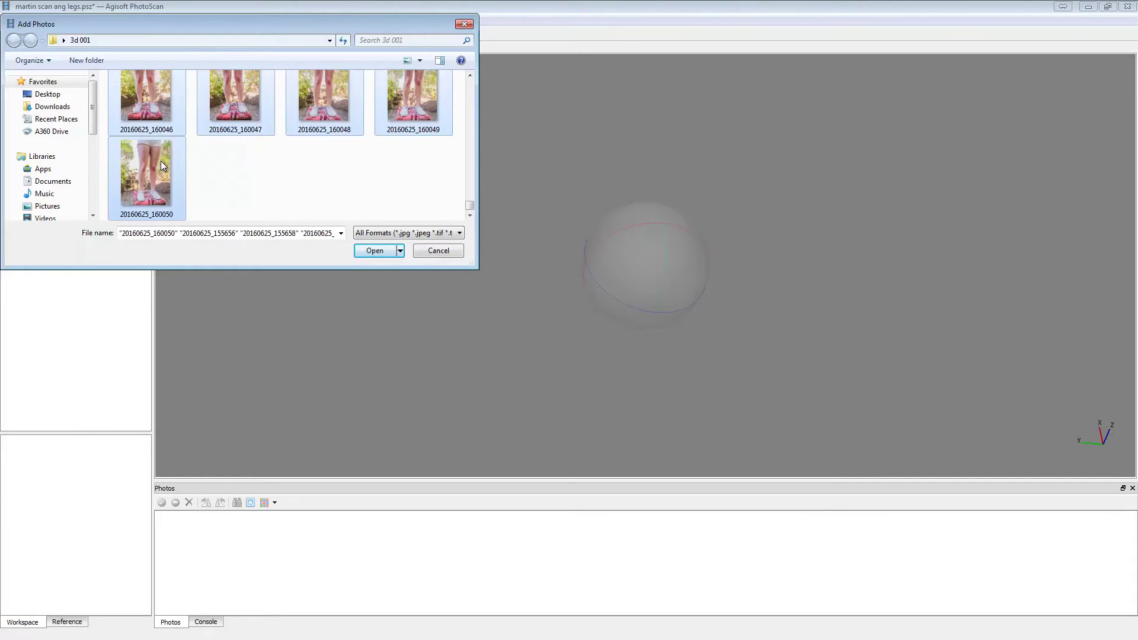
click(373, 251)
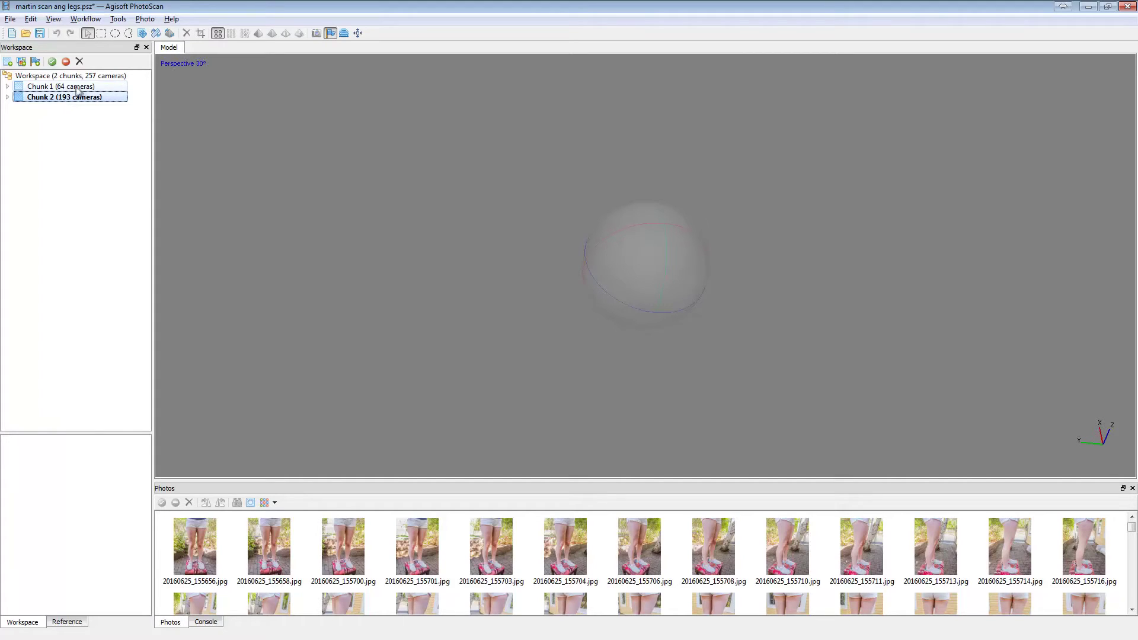
Step: Activate Chunk 1 to view its textured model and make Chunk 2 the active chunk again
click(80, 89)
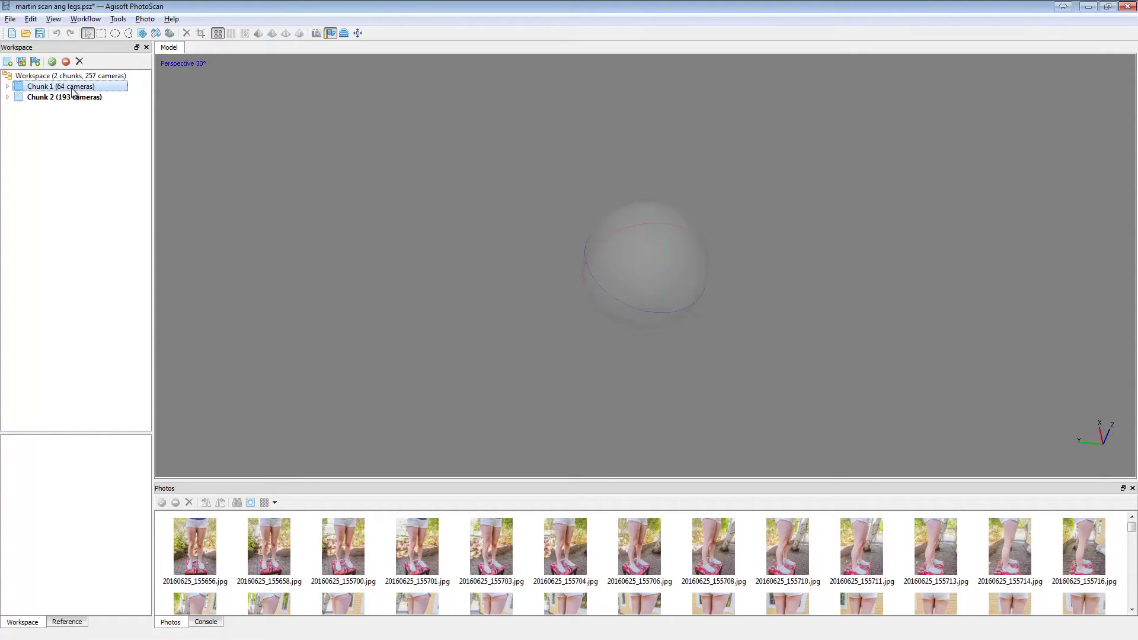
double_click(74, 88)
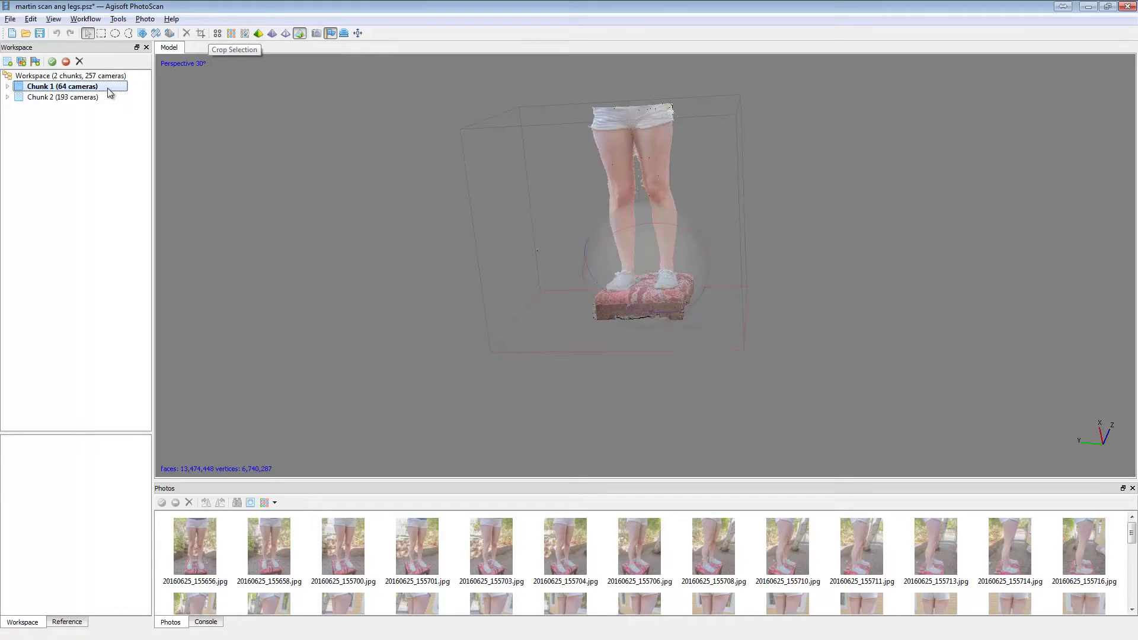
double_click(69, 98)
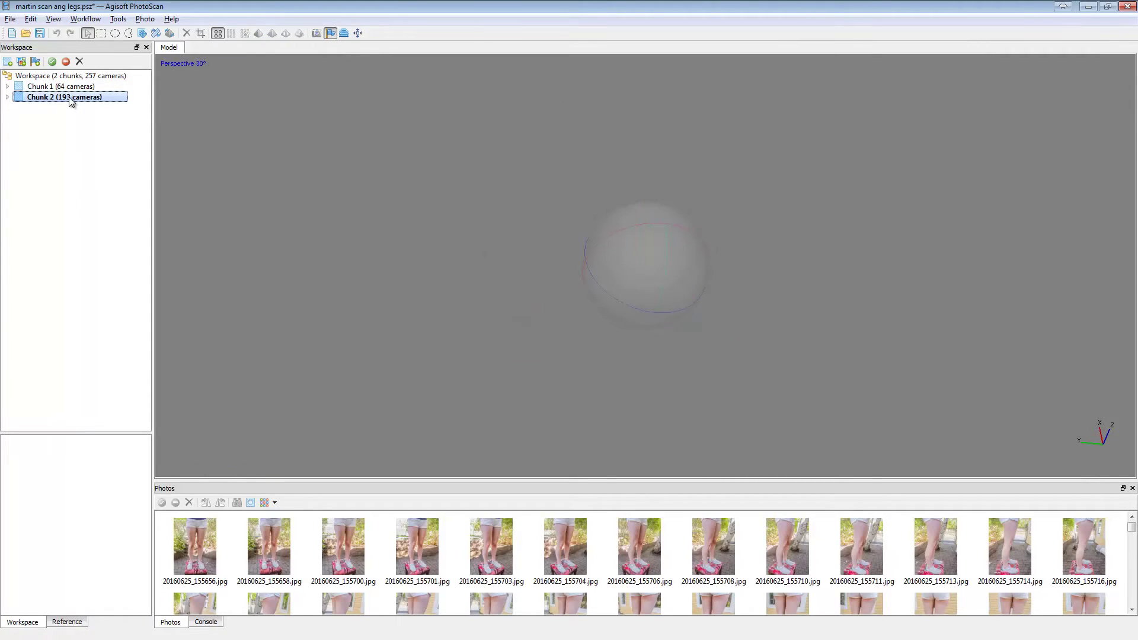
Step: Set up photo alignment for Chunk 2 with High accuracy and Generic pair preselection
click(86, 19)
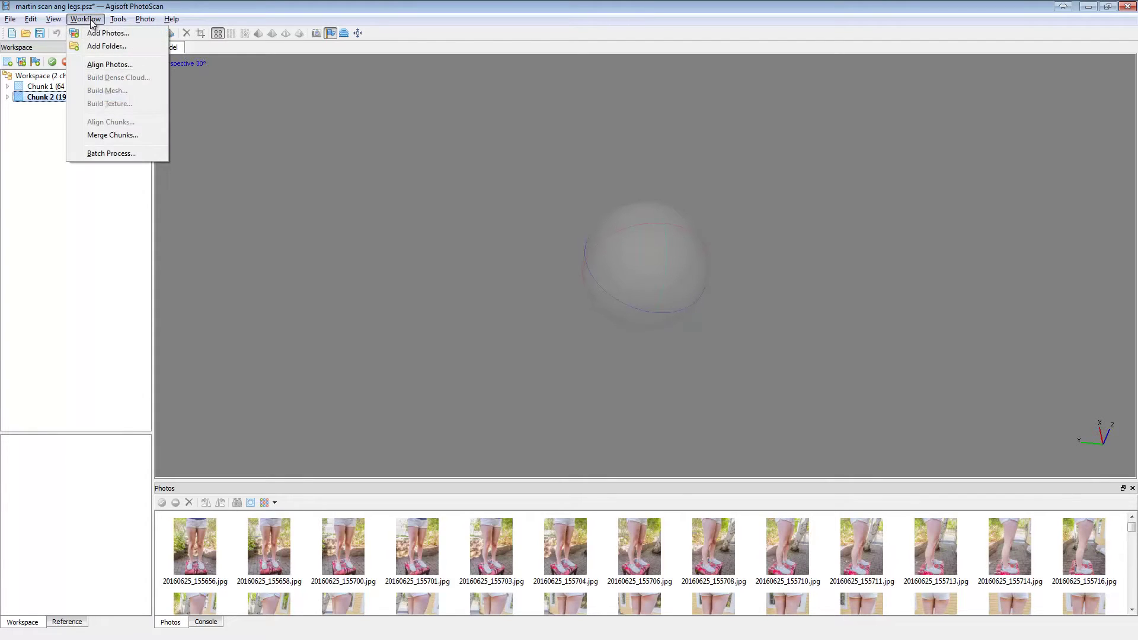
click(128, 67)
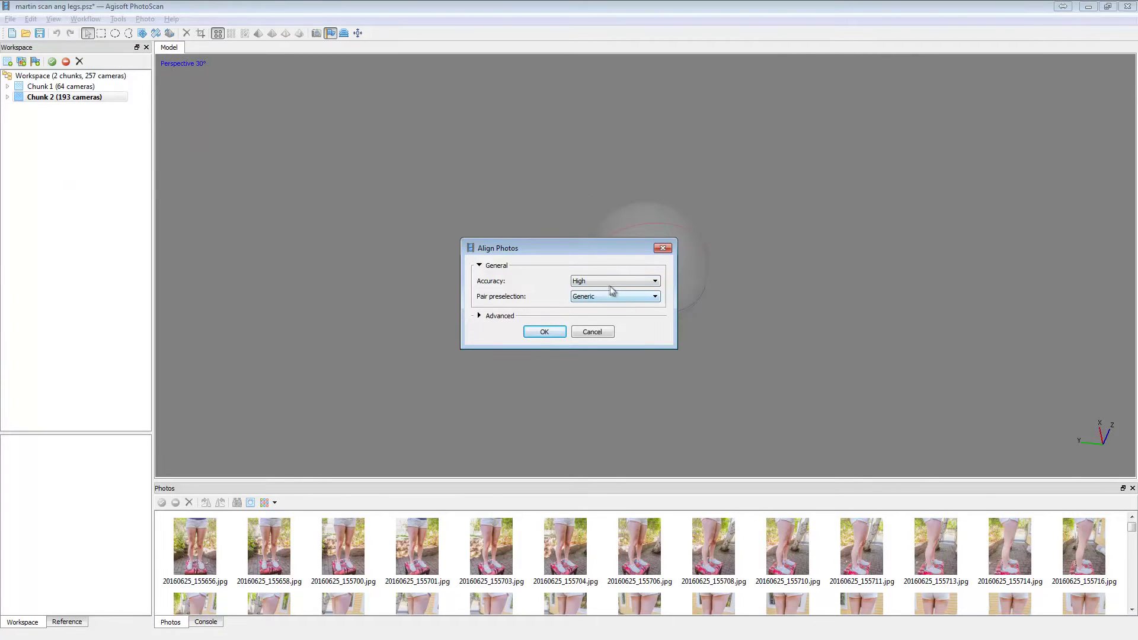
click(634, 281)
click(621, 289)
click(613, 298)
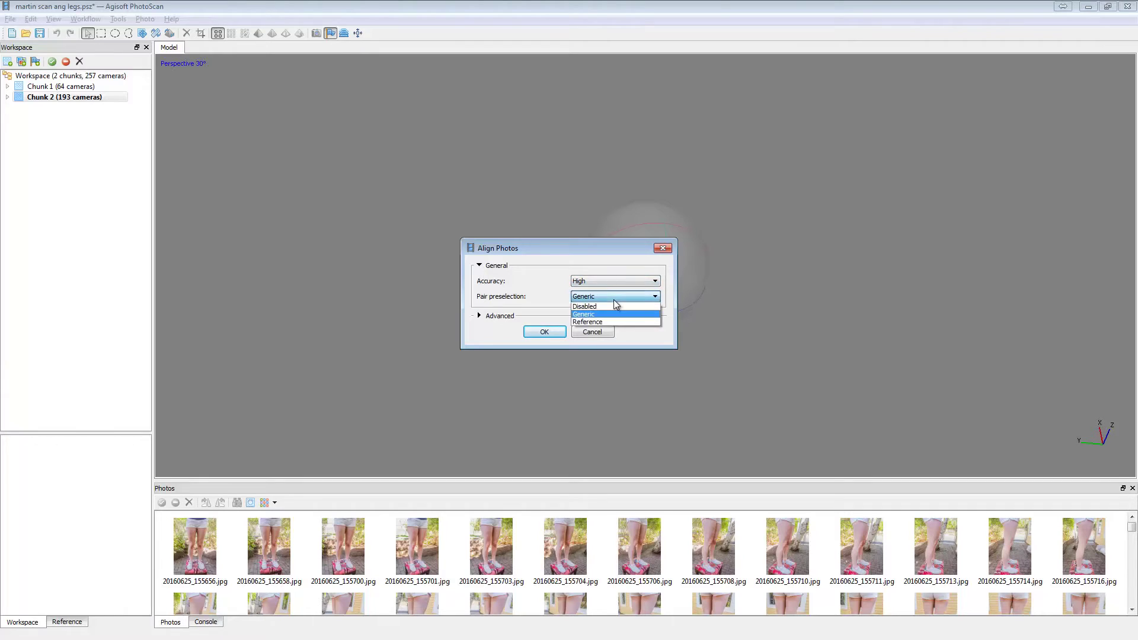
click(613, 314)
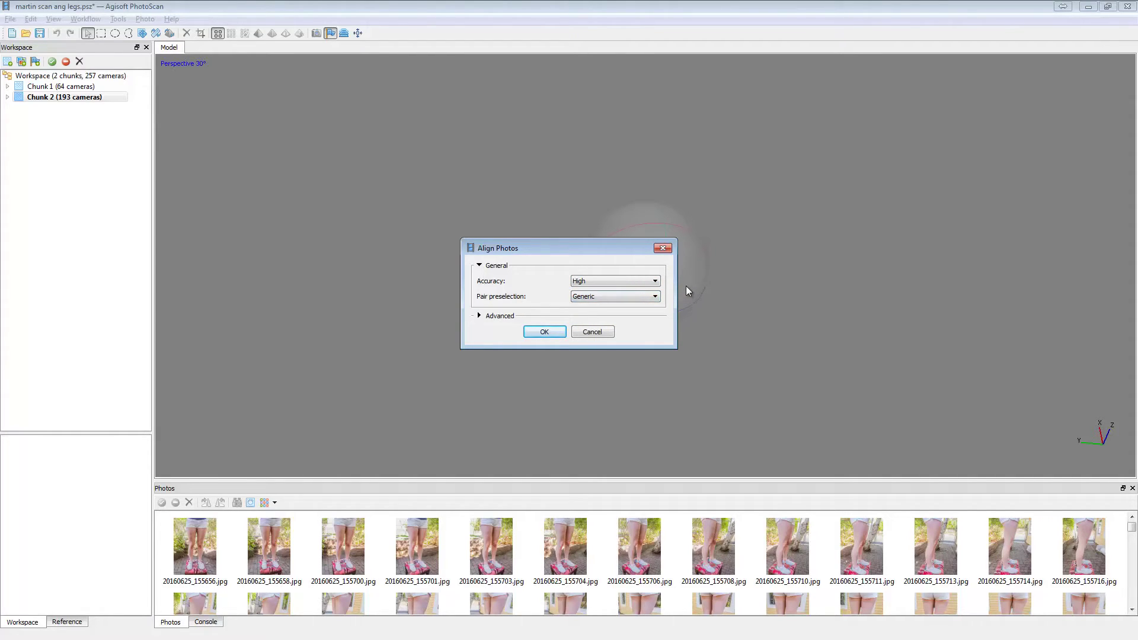
click(655, 295)
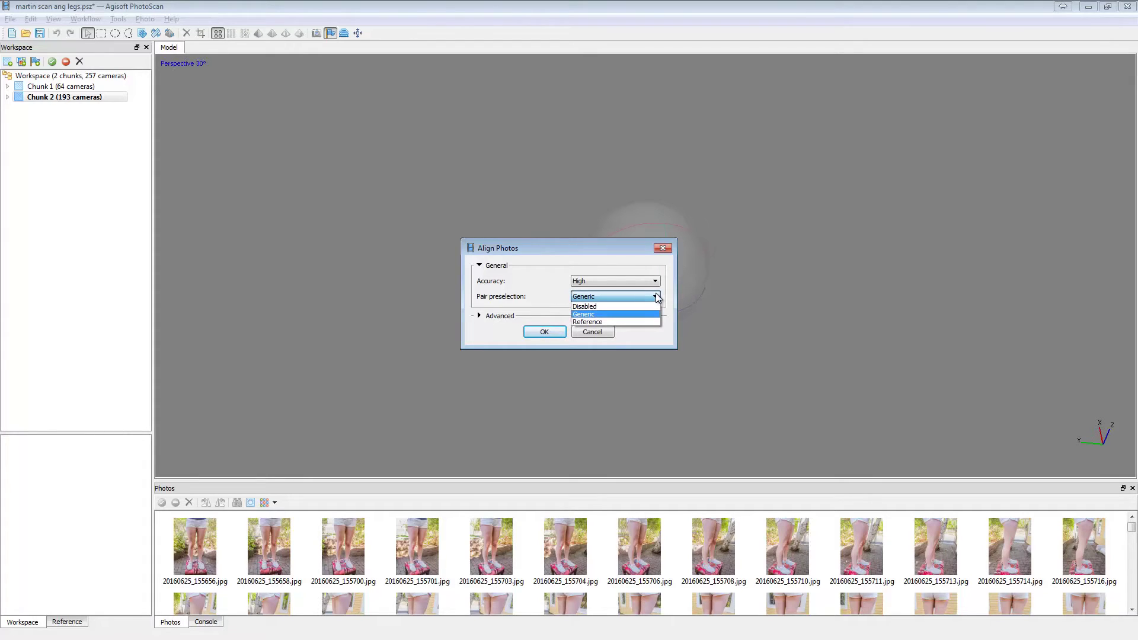
click(618, 314)
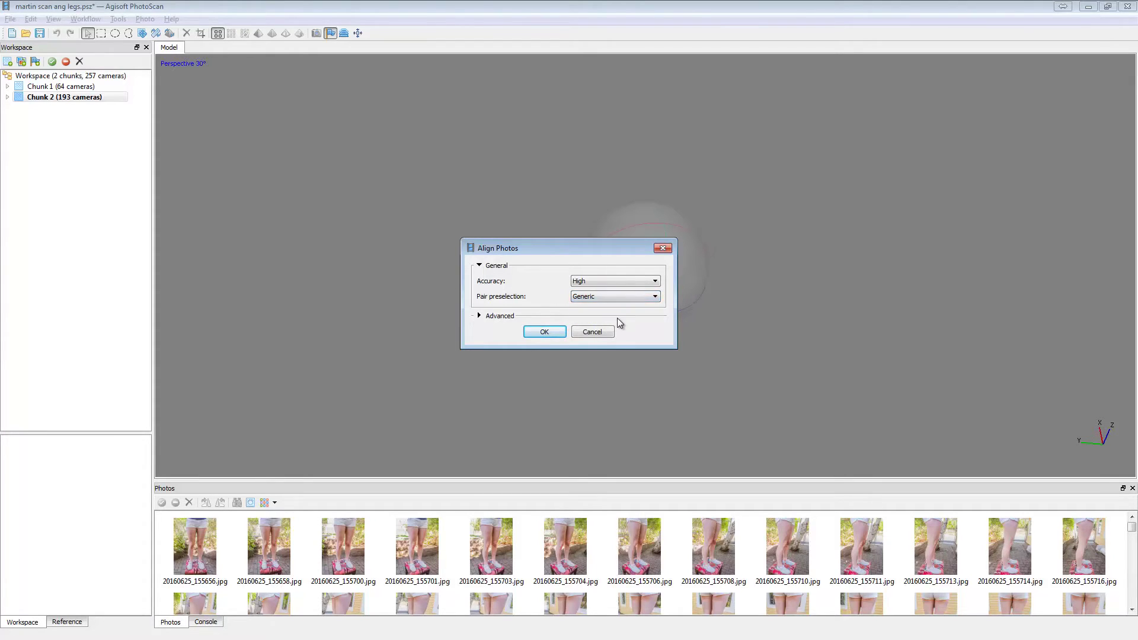
Step: Start aligning the photos with a key point limit of 400000 and a tie point limit of 10000
click(479, 316)
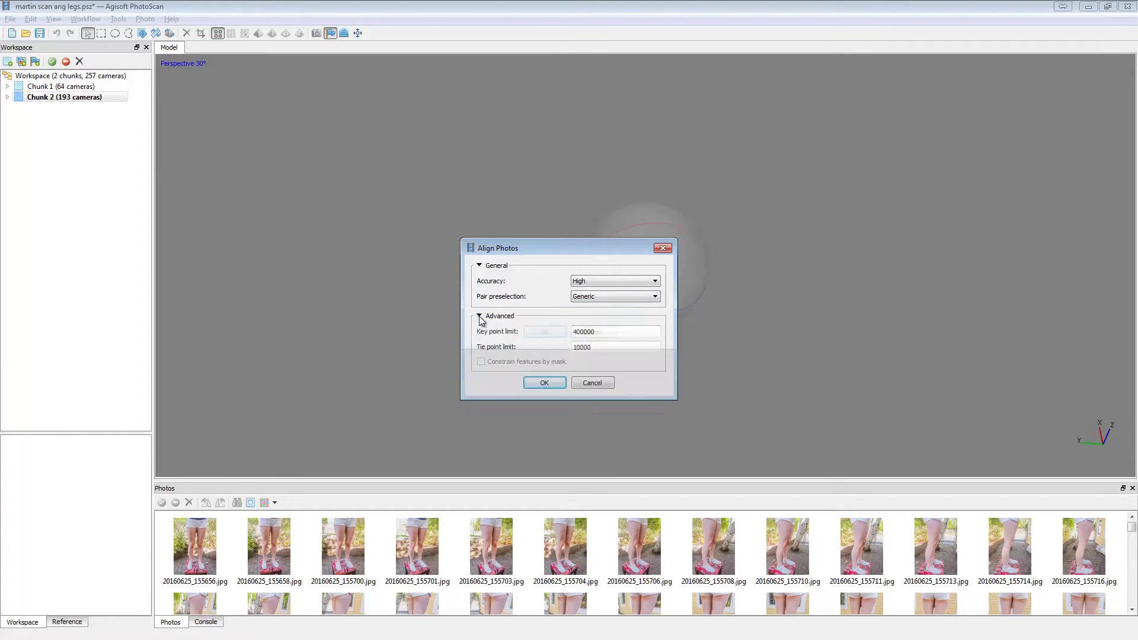
click(615, 332)
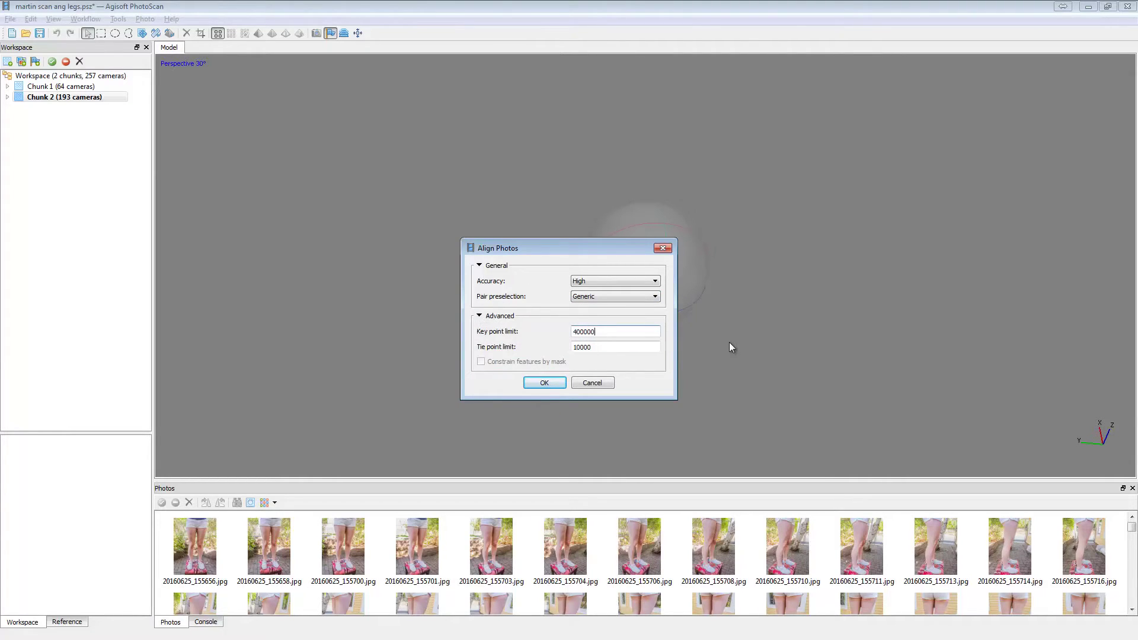
click(611, 346)
click(609, 331)
click(611, 348)
click(546, 382)
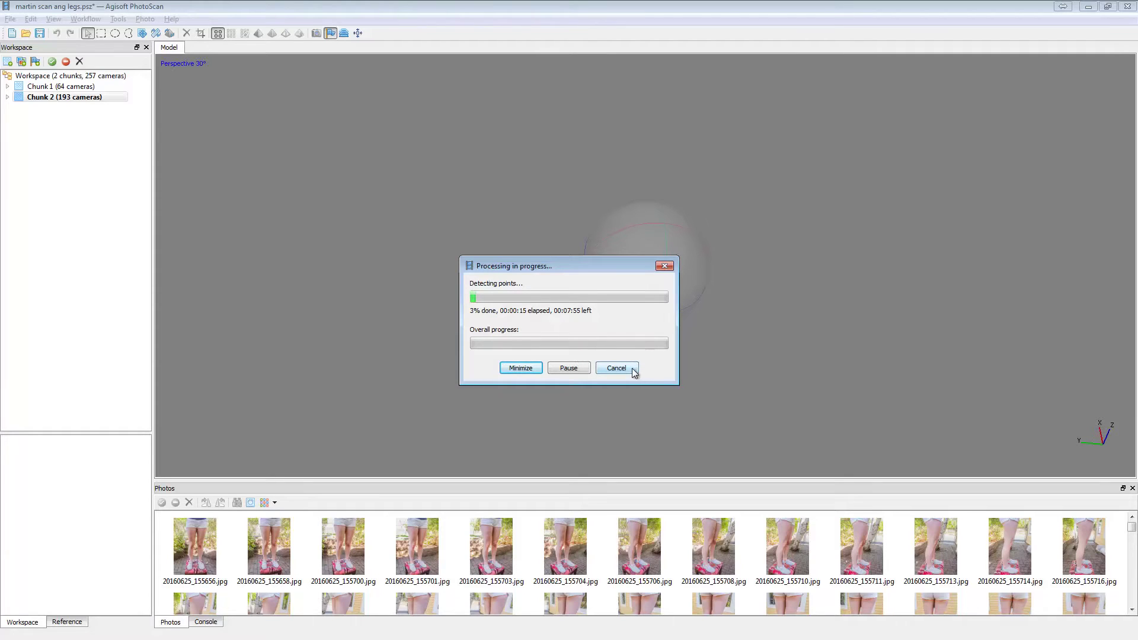
Step: Cancel the running photo alignment of Chunk 2
click(633, 371)
click(572, 342)
click(580, 338)
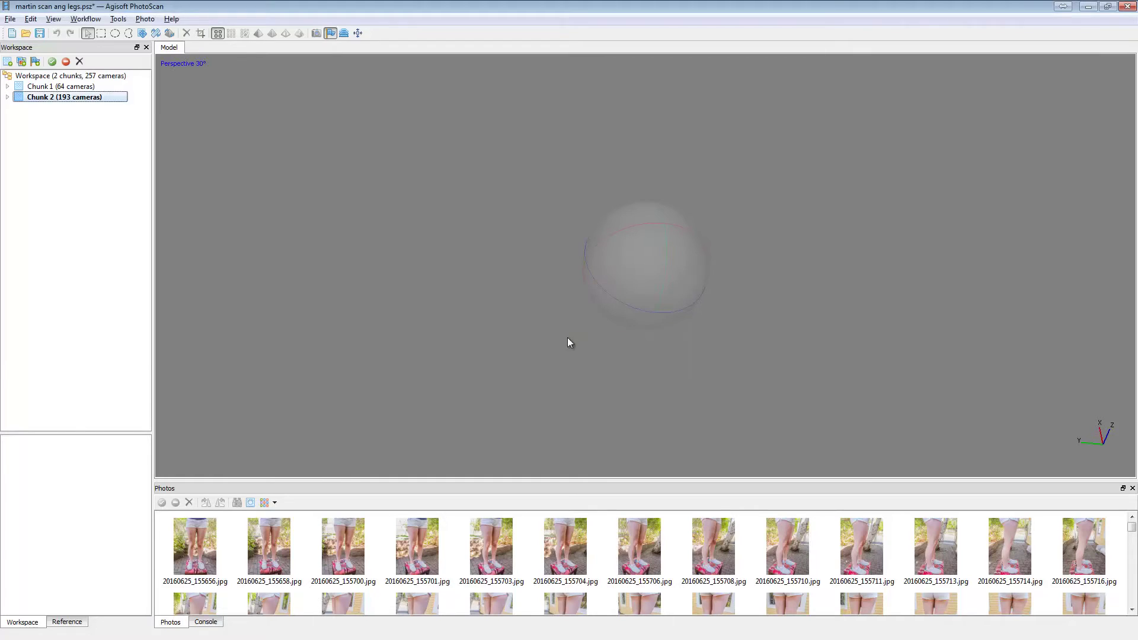
Step: Activate Chunk 1 and display its sparse point cloud to examine the aligned legs and surroundings
click(92, 87)
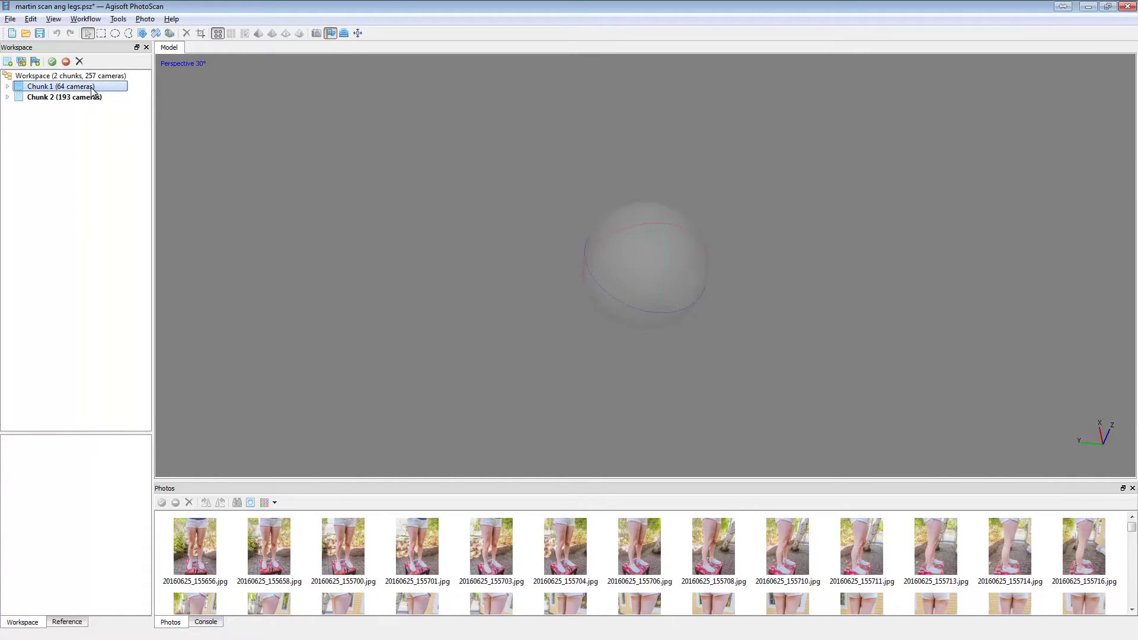
double_click(93, 87)
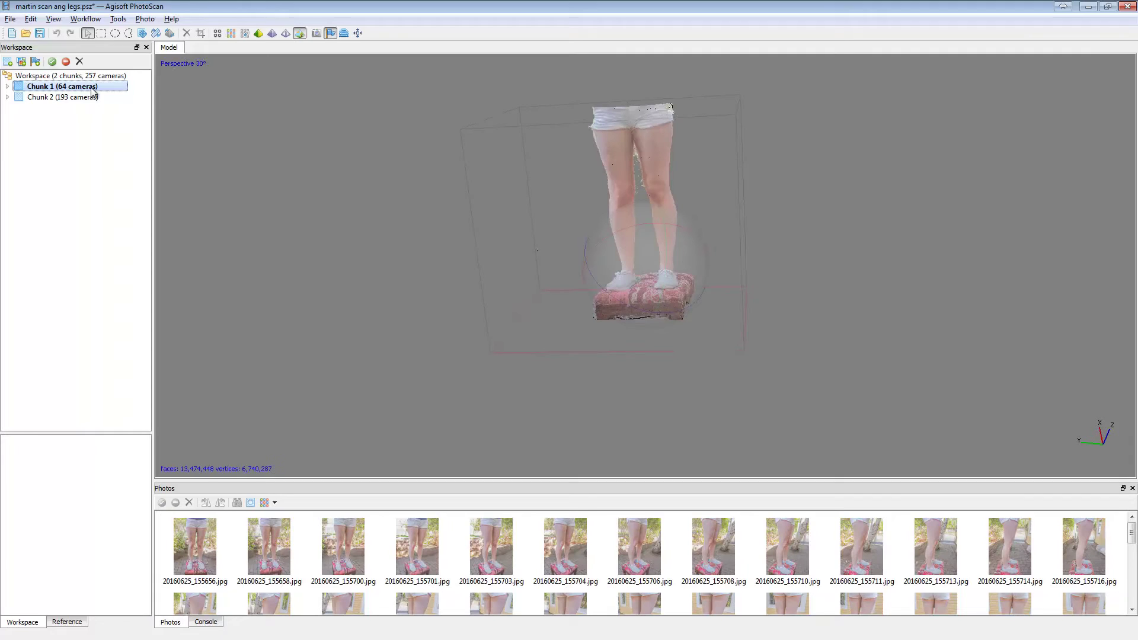
click(217, 34)
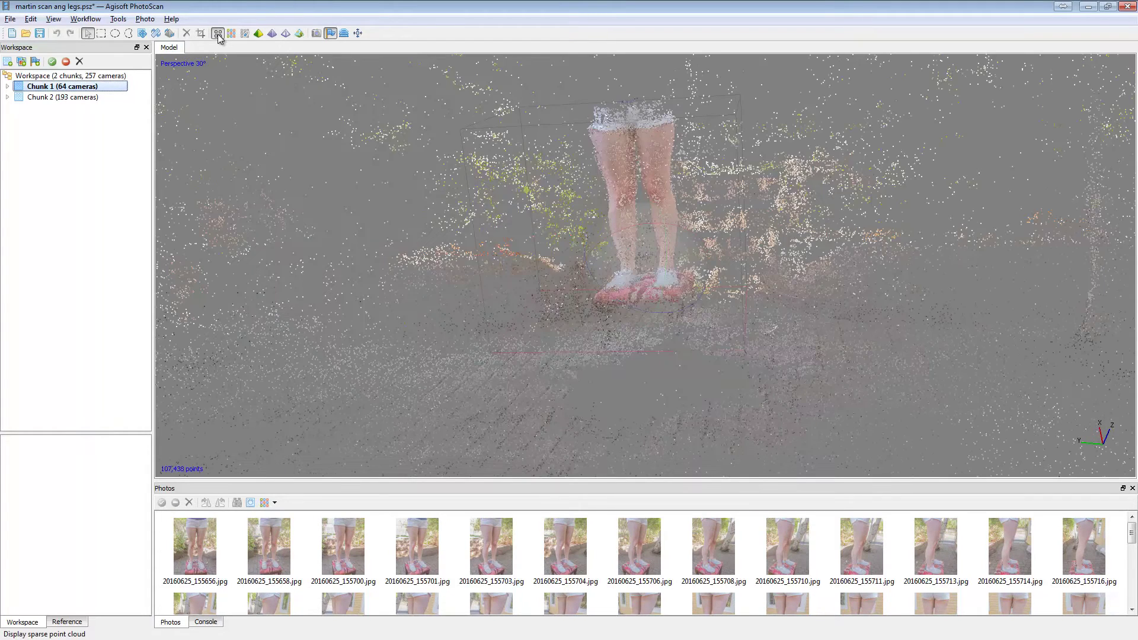
mouse_move(670, 225)
mouse_down()
mouse_move(689, 228)
mouse_move(655, 233)
mouse_move(682, 231)
mouse_up()
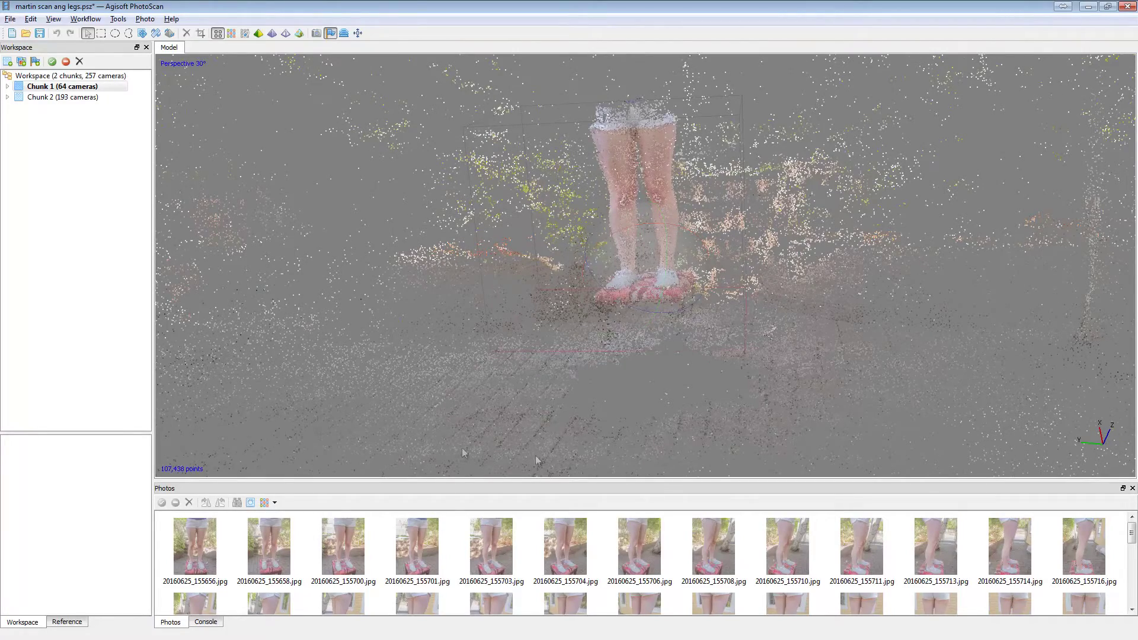
drag(628, 226, 630, 224)
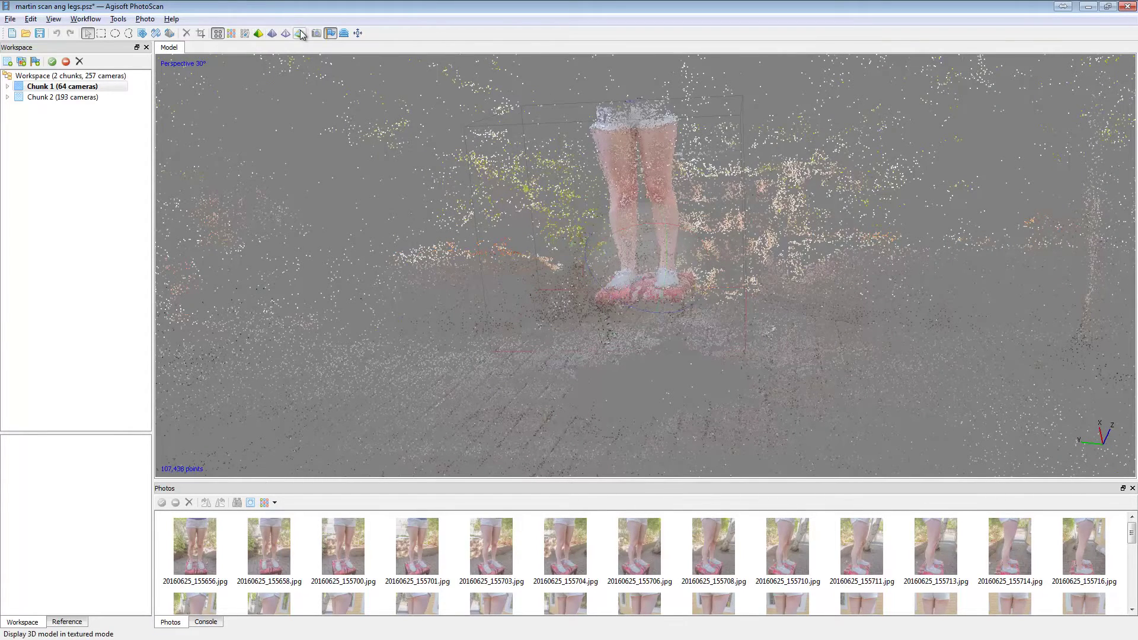
Step: Delete the stray background points away from the legs in Chunk 1's sparse cloud using free-form selections
click(157, 37)
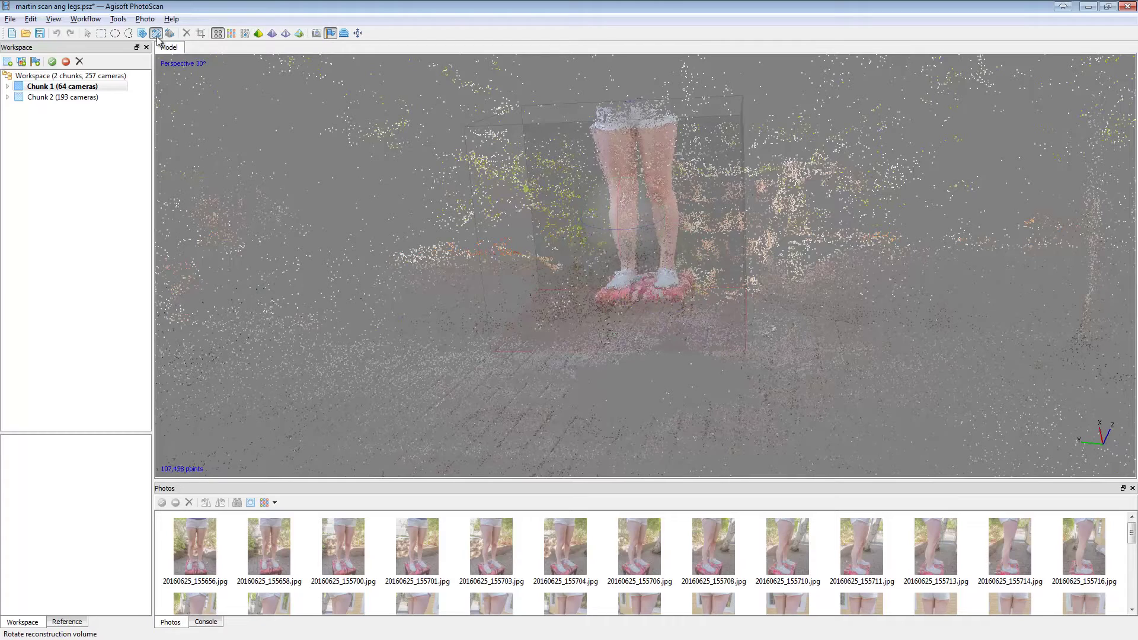
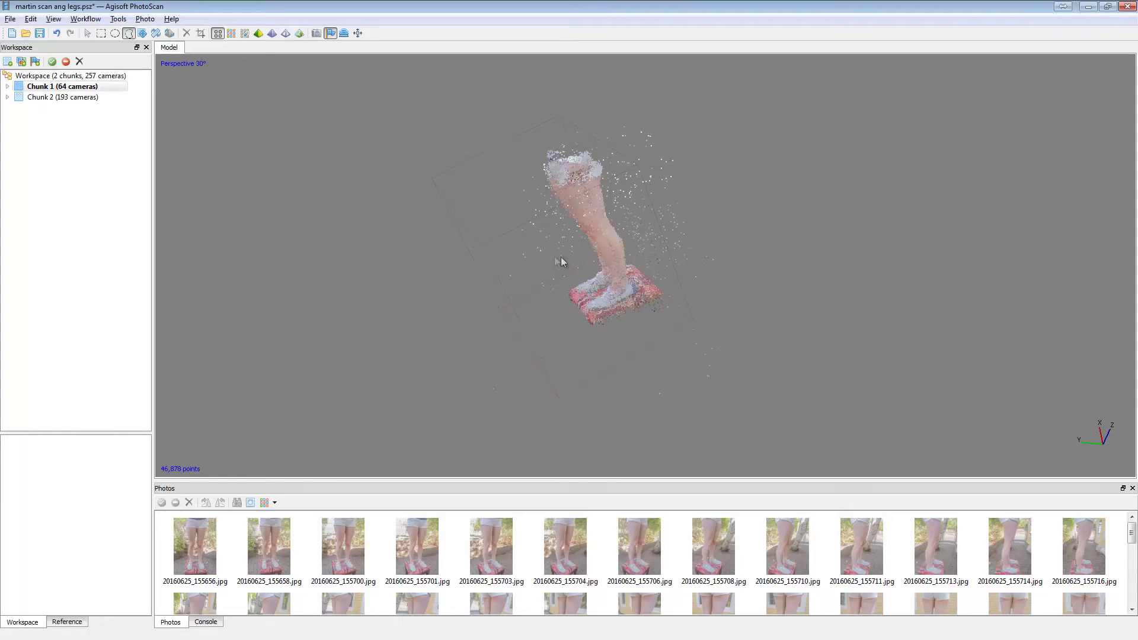
scroll(554, 256, down, 5)
drag(552, 255, 545, 230)
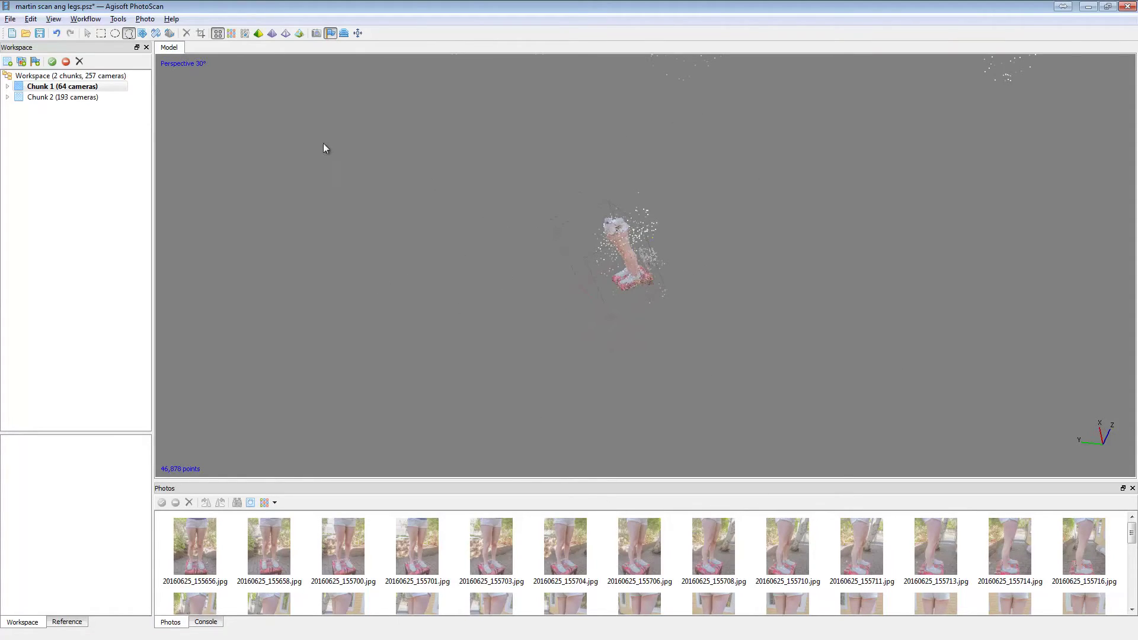
mouse_move(473, 197)
mouse_down()
mouse_move(472, 297)
mouse_move(449, 282)
mouse_move(801, 257)
mouse_move(771, 85)
mouse_move(798, 227)
mouse_up()
mouse_move(798, 227)
middle_down()
mouse_move(767, 268)
mouse_move(907, 225)
middle_up()
mouse_move(907, 225)
mouse_down()
mouse_move(906, 40)
mouse_move(1029, 83)
mouse_up()
key(Delete)
mouse_move(827, 342)
mouse_down()
mouse_move(727, 299)
mouse_move(1116, 557)
mouse_up()
key(Delete)
scroll(649, 253, up, 5)
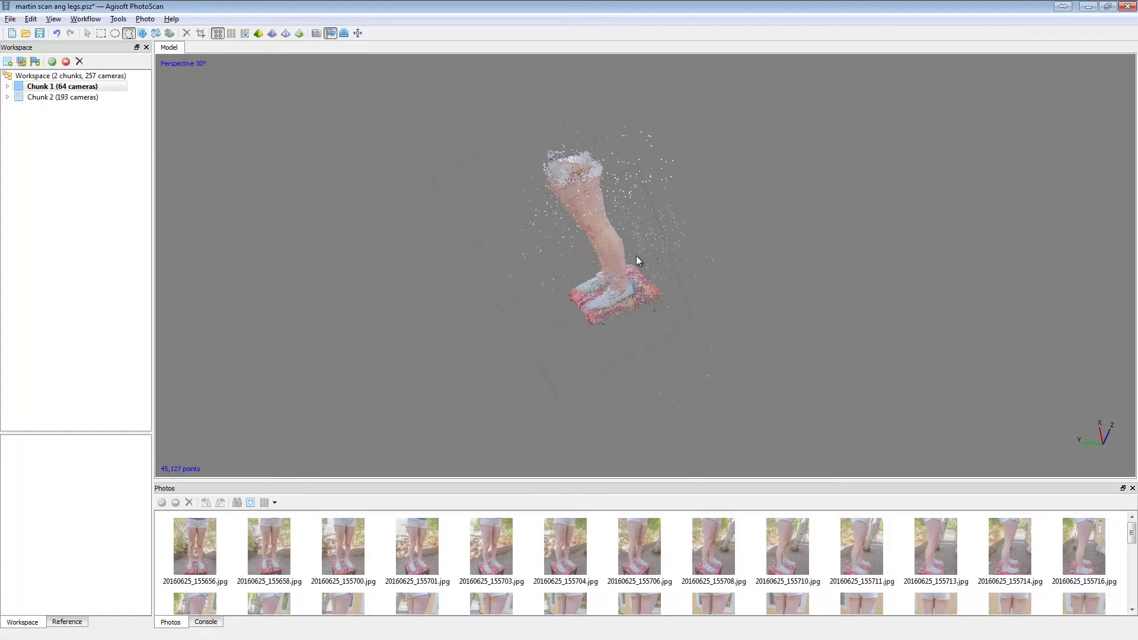
Step: Rotate the object so the legs' point cloud stands upright and faces the front
click(170, 33)
drag(635, 276, 670, 255)
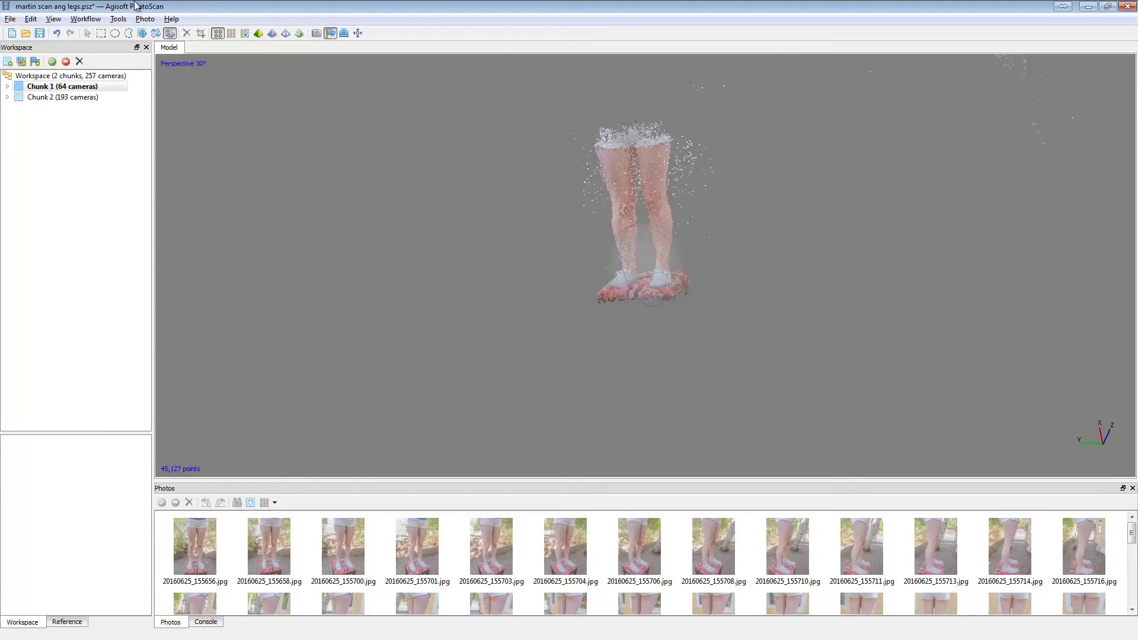
Step: Start building Chunk 1's dense cloud with High quality and Aggressive depth filtering, and cancel the processing
click(87, 21)
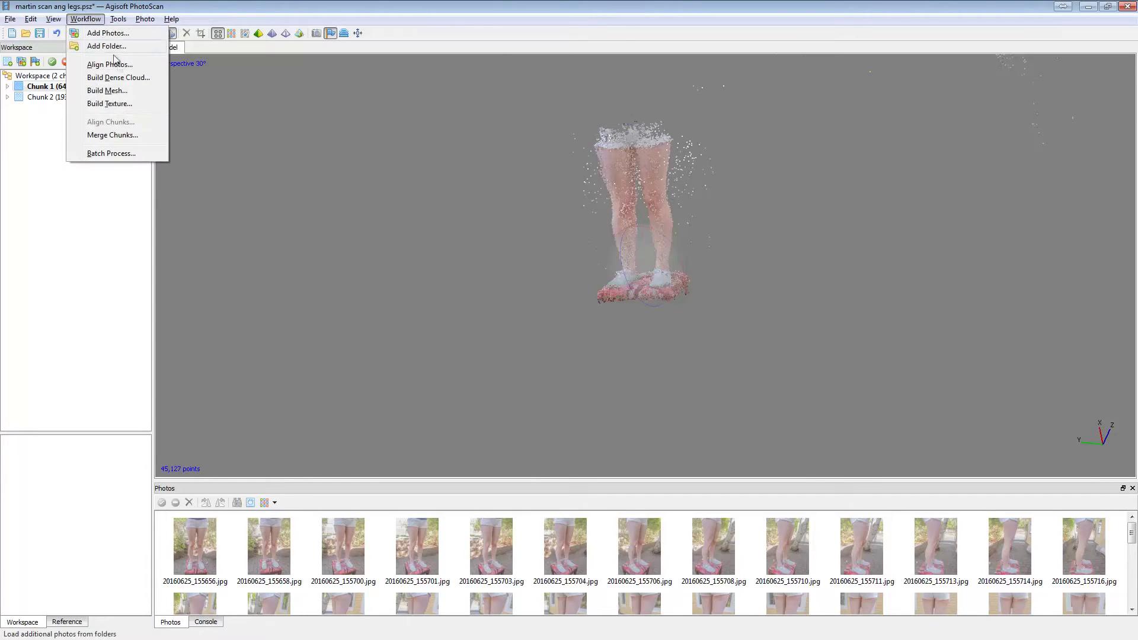
click(132, 81)
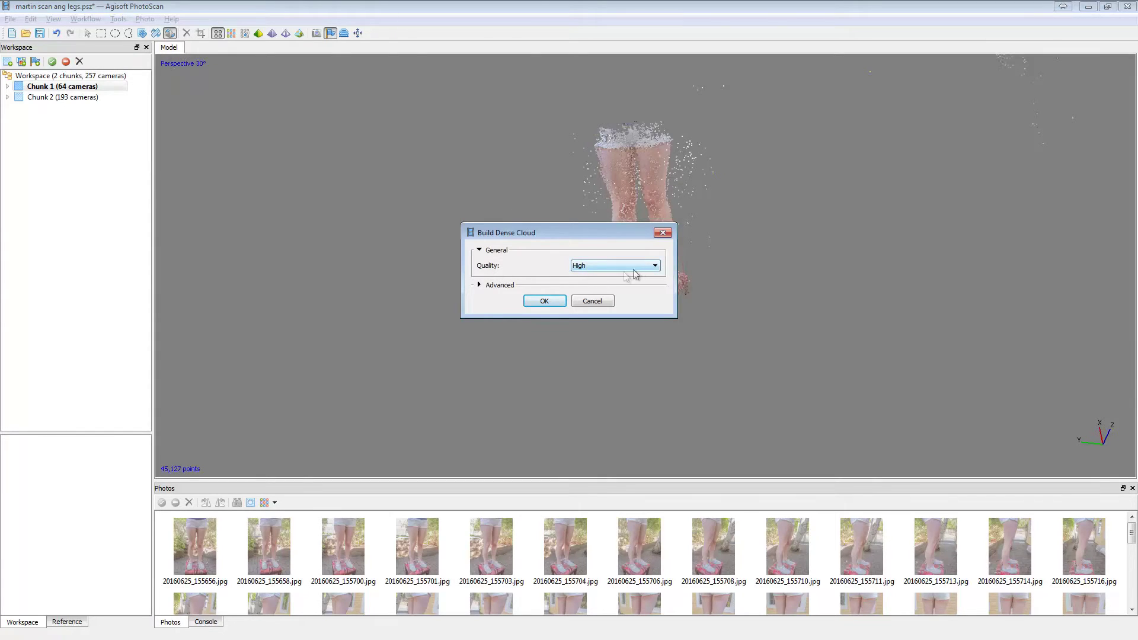
click(504, 286)
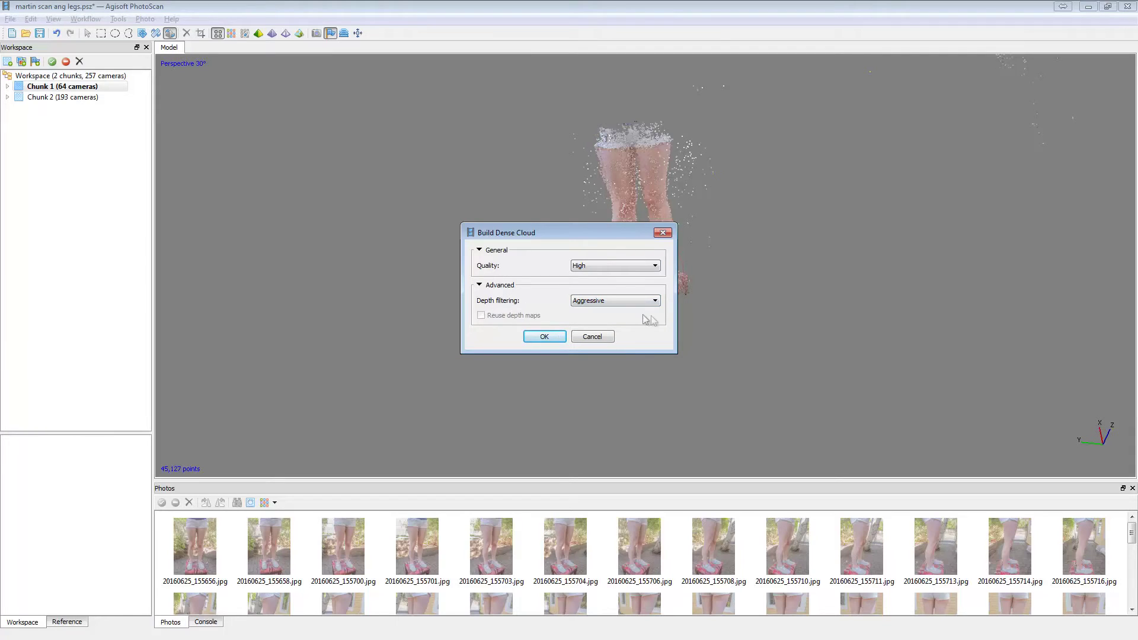
click(556, 337)
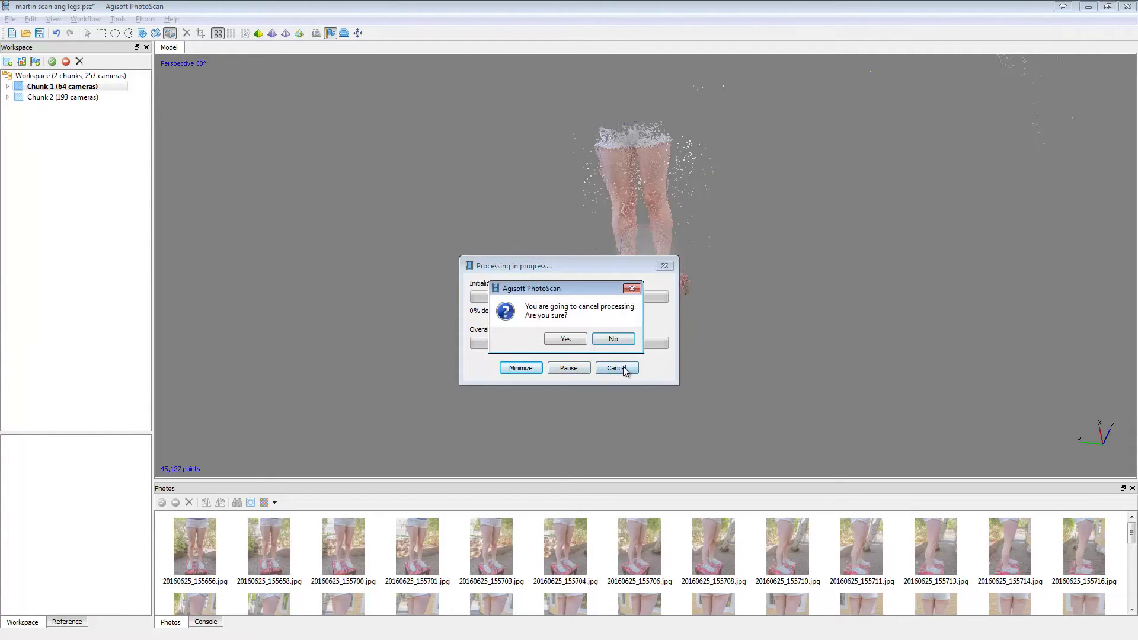
click(566, 339)
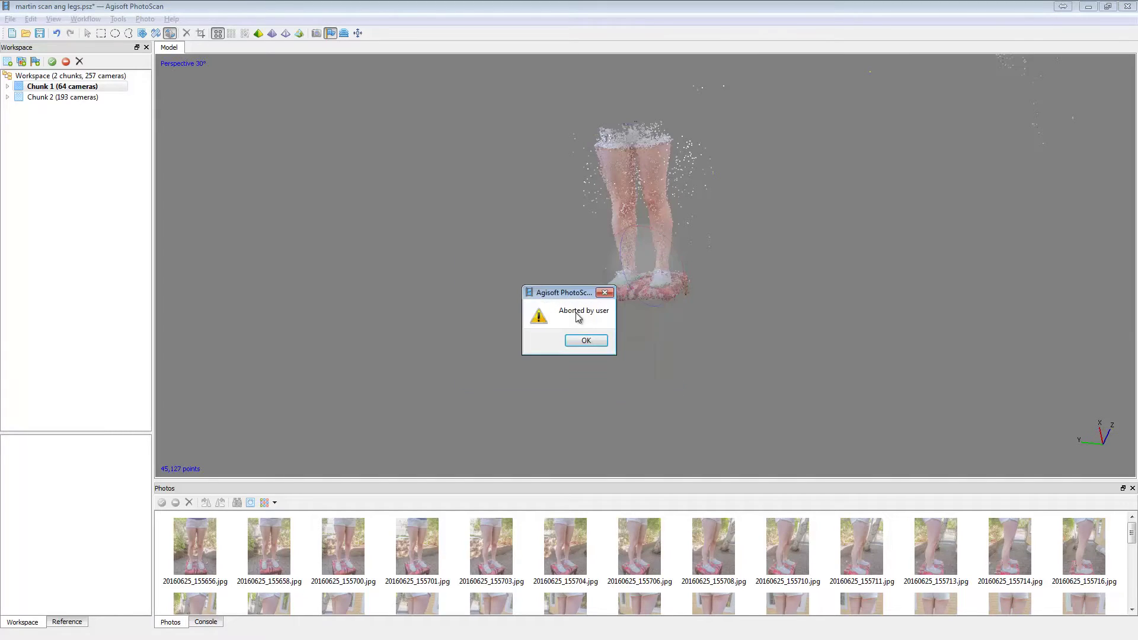
click(579, 339)
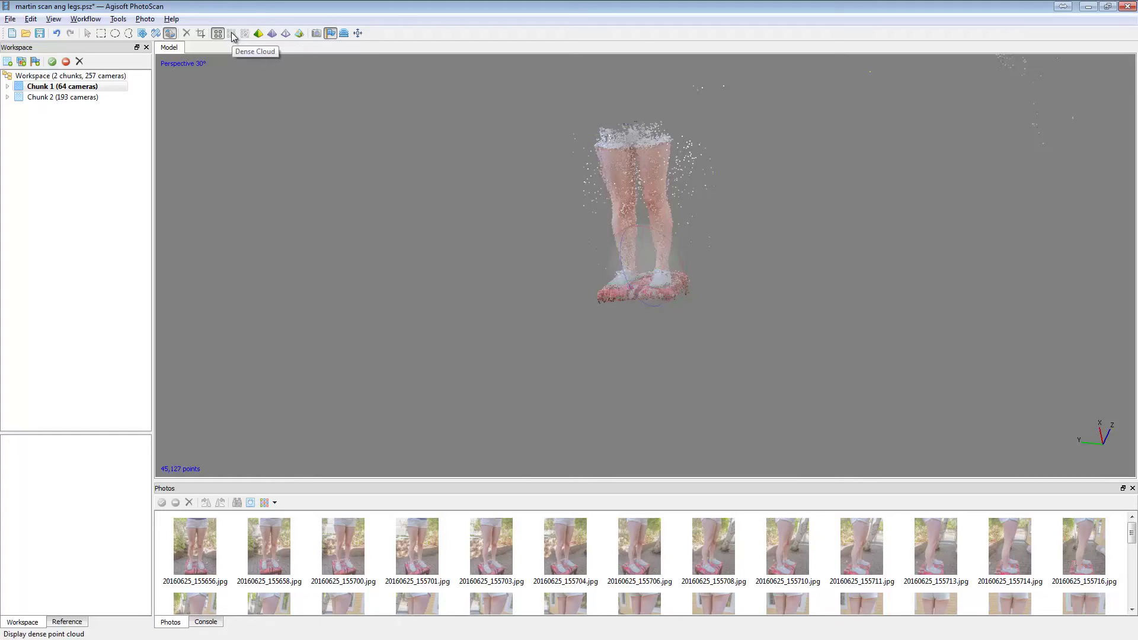
mouse_move(758, 78)
mouse_down()
mouse_move(705, 72)
mouse_move(748, 71)
mouse_up()
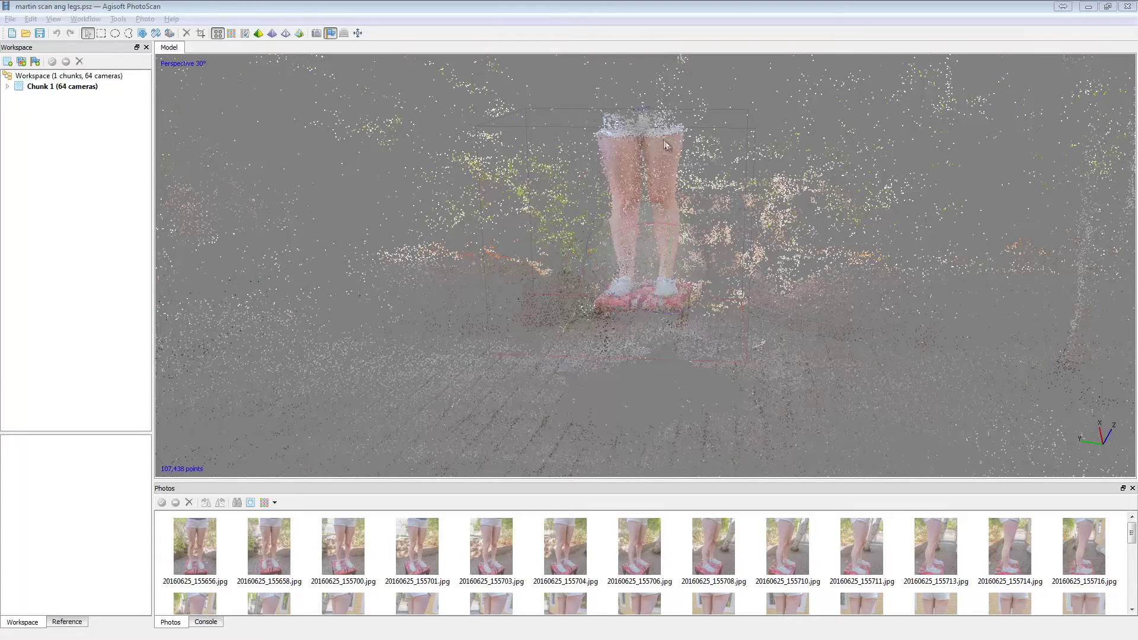
Step: Examine the dense cloud settings, choosing High from the quality levels and showing the depth filtering, and dismiss them without building
click(86, 19)
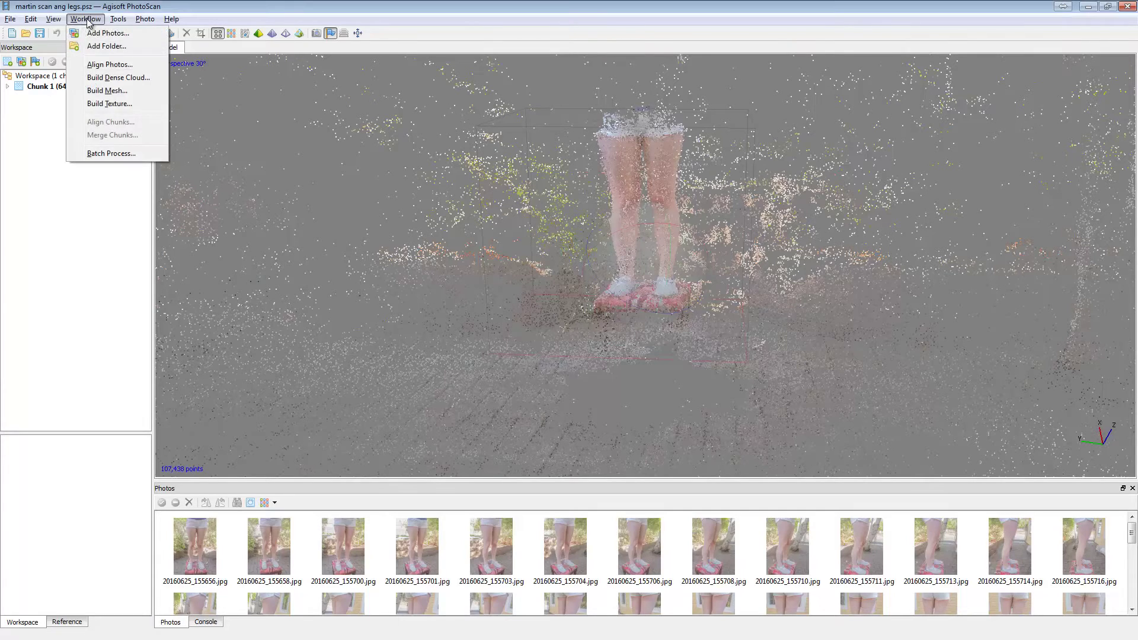
click(145, 78)
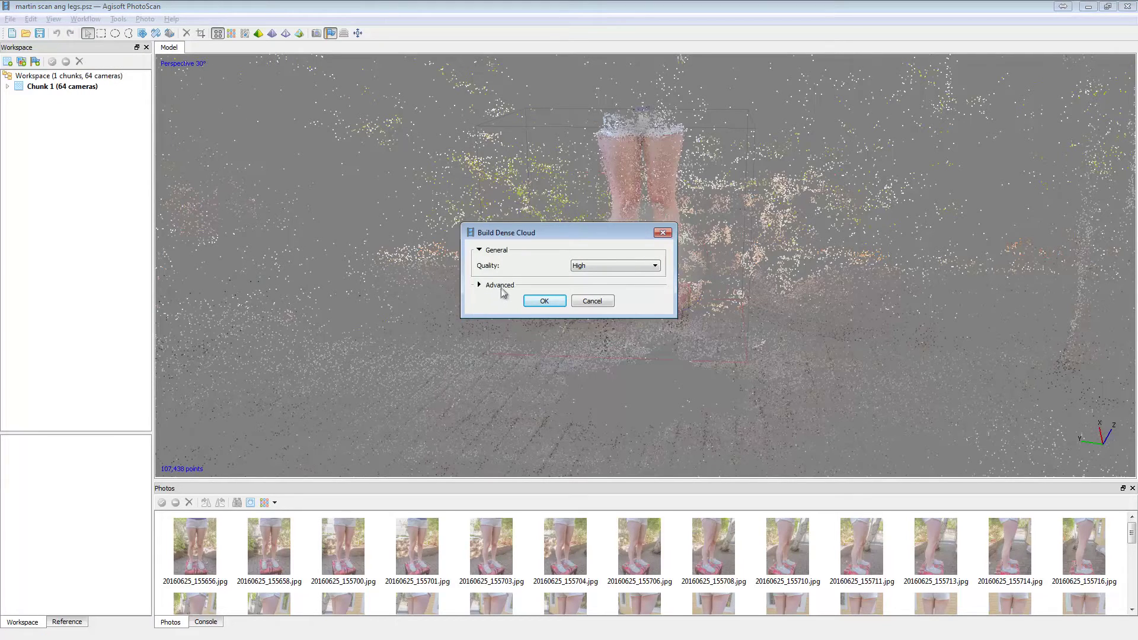
click(501, 288)
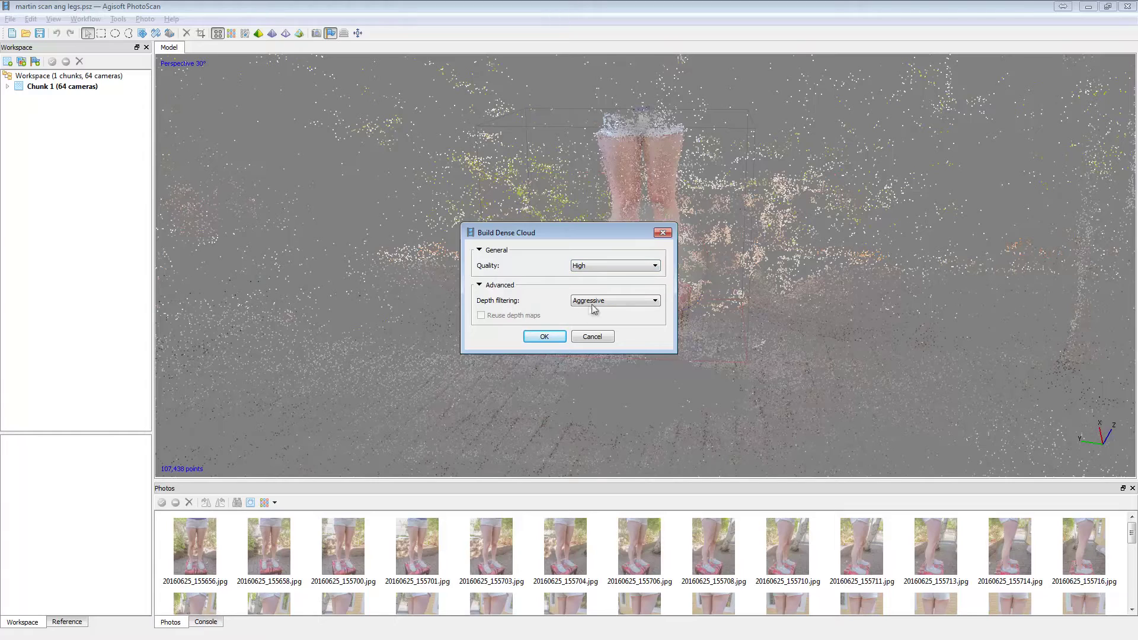
click(654, 268)
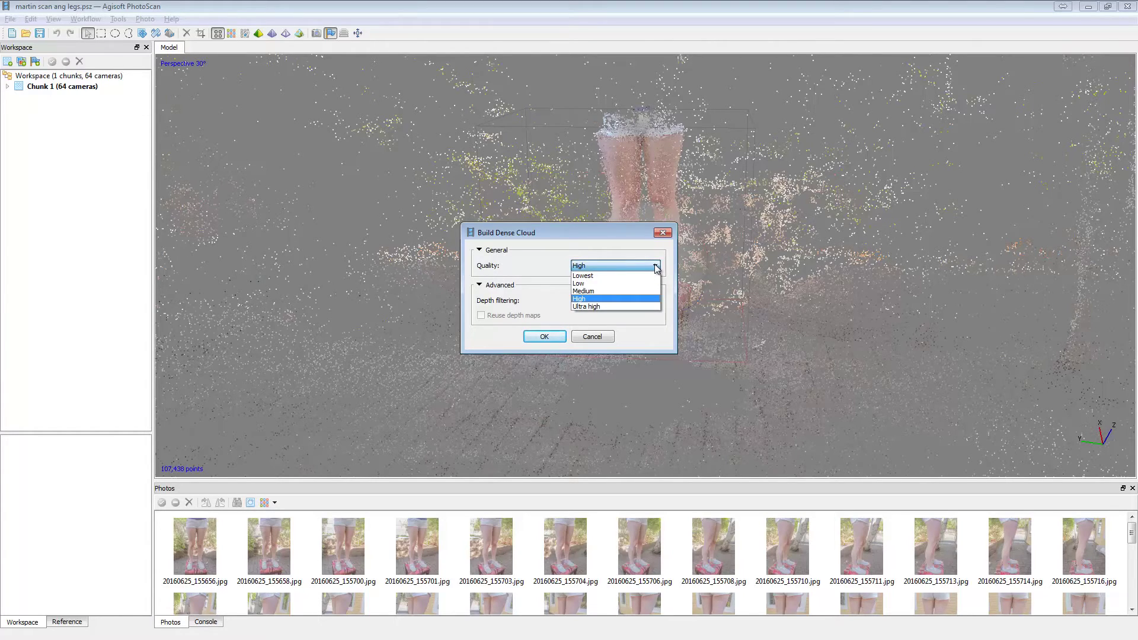
click(643, 299)
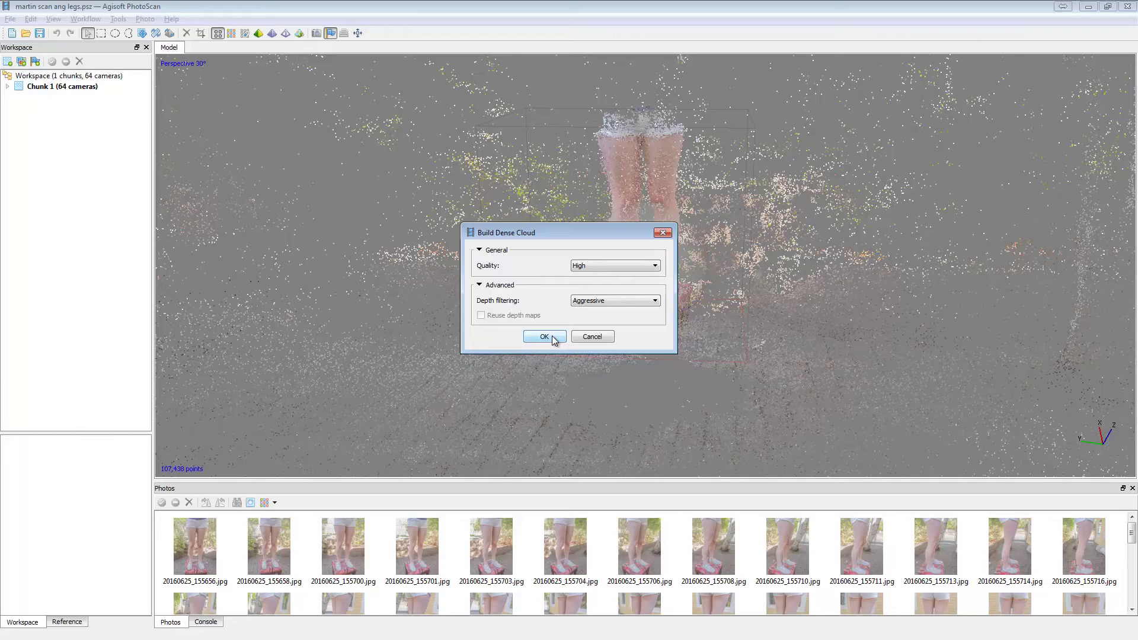
click(595, 332)
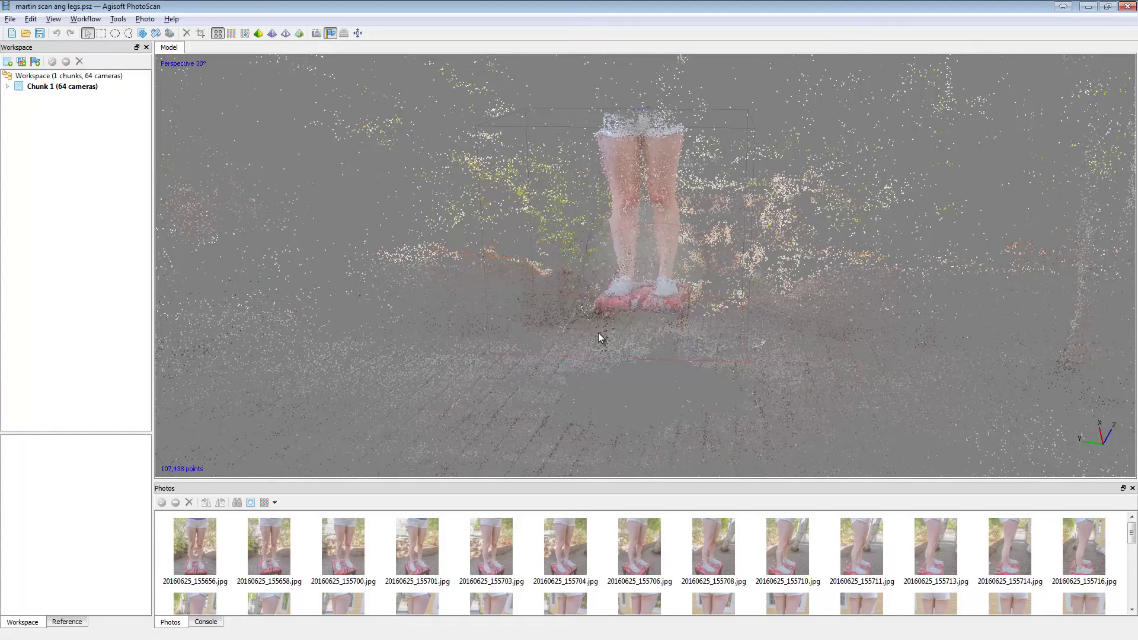
Step: Display Chunk 1's dense cloud and examine the legs from another angle
click(231, 33)
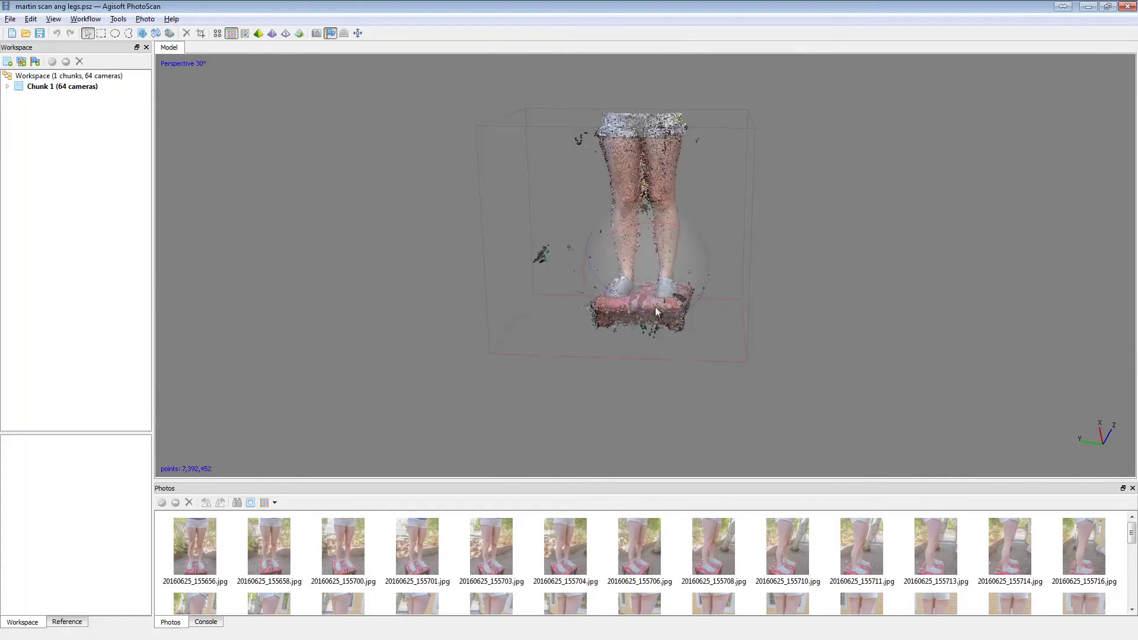
drag(660, 316, 673, 282)
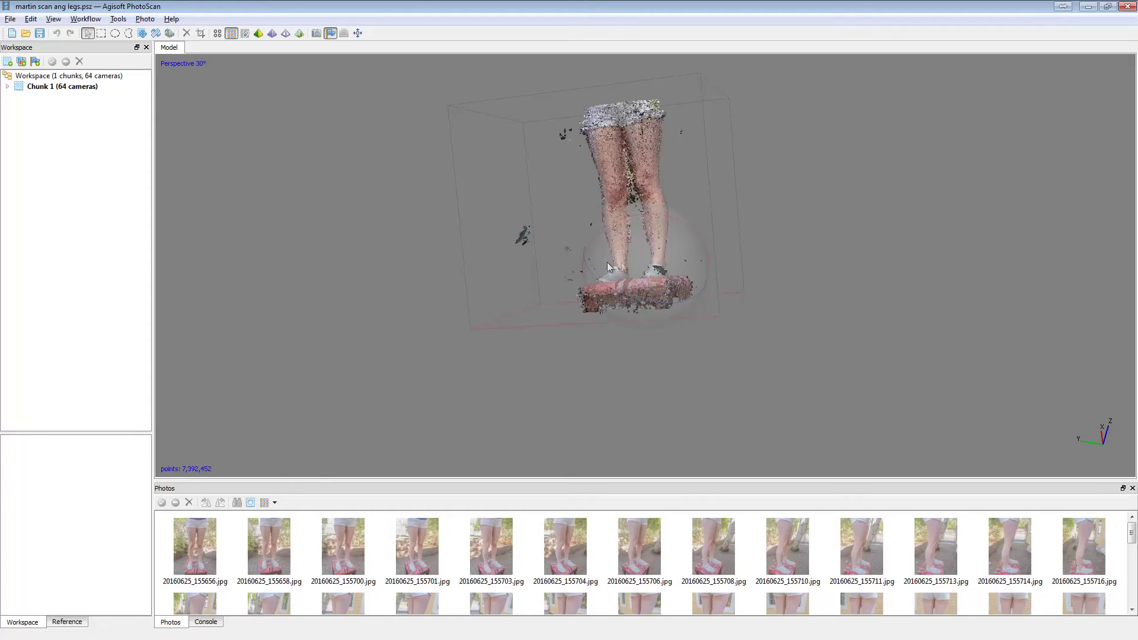
Step: Set up mesh building with the Arbitrary surface type and Dense cloud as the source data
click(86, 19)
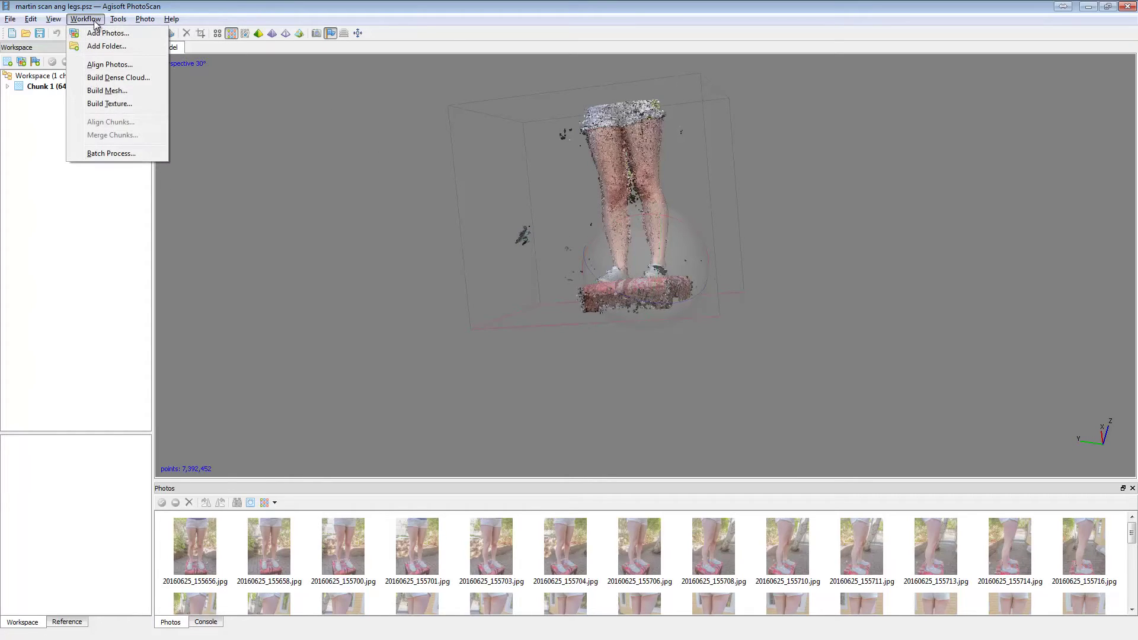
click(140, 91)
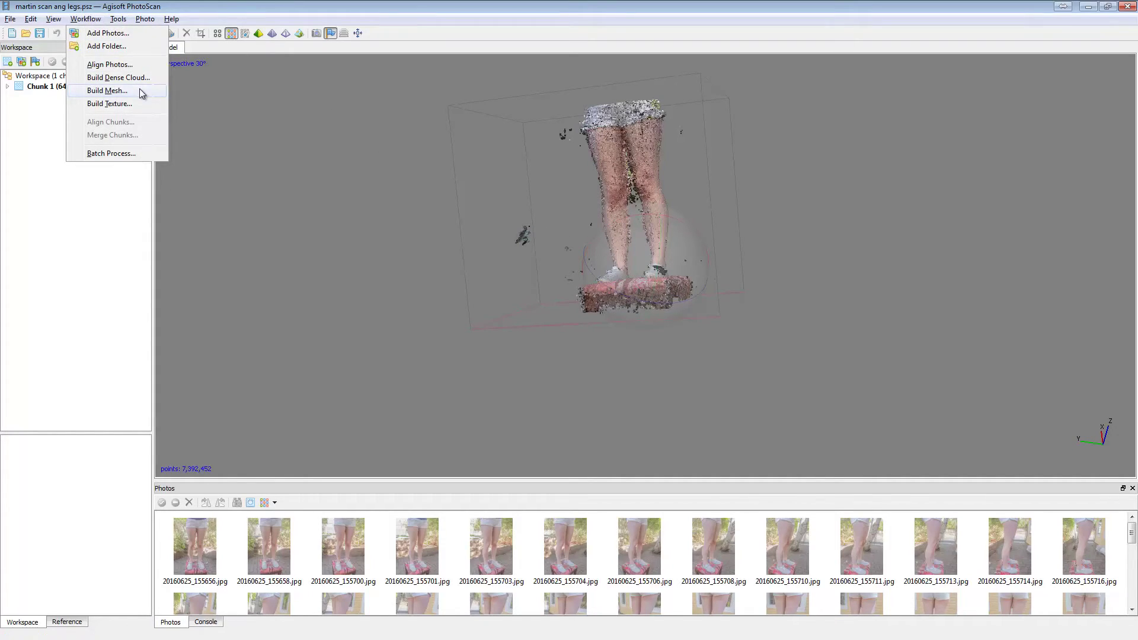
drag(621, 213, 325, 155)
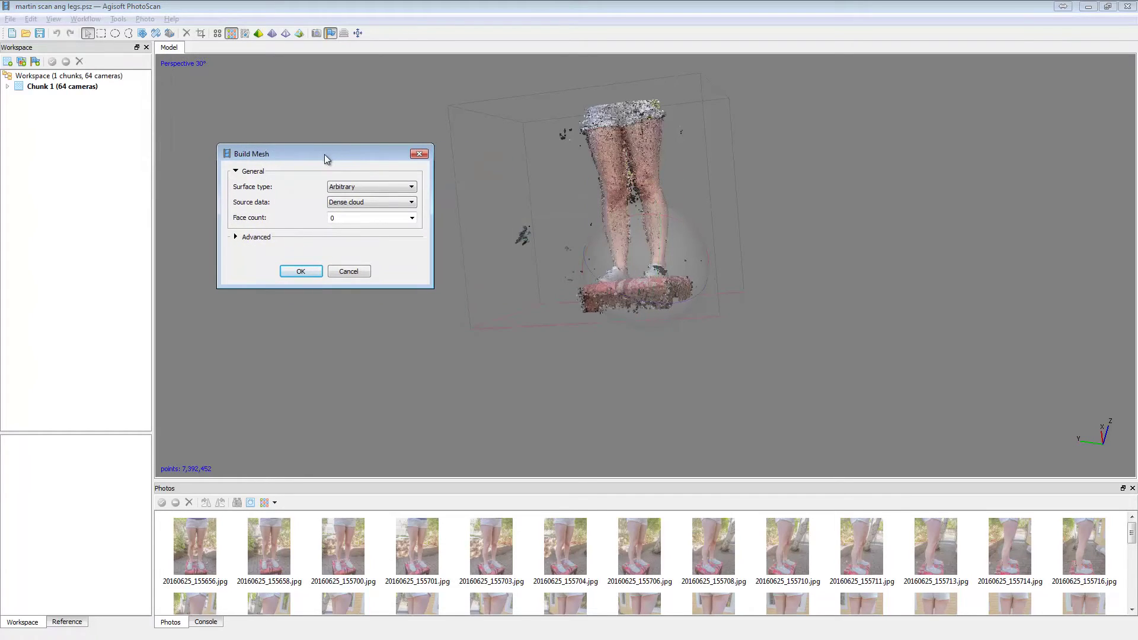
click(384, 186)
click(361, 194)
click(414, 203)
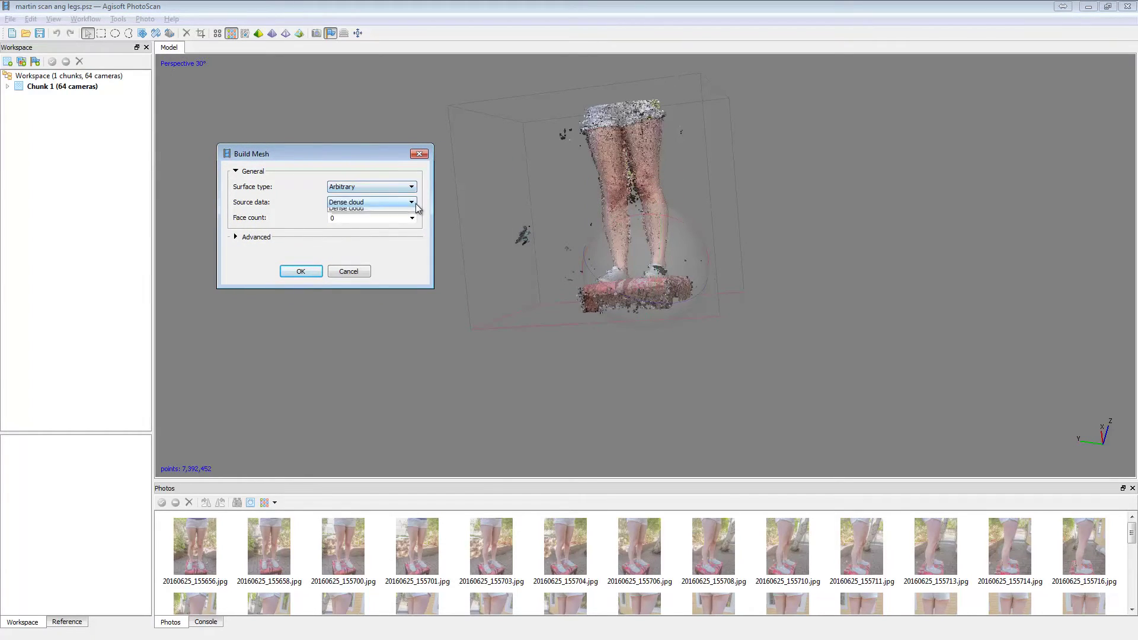
click(415, 203)
Step: Set the mesh face count to a custom value of 0, show the advanced options, and dismiss the settings without building
click(412, 218)
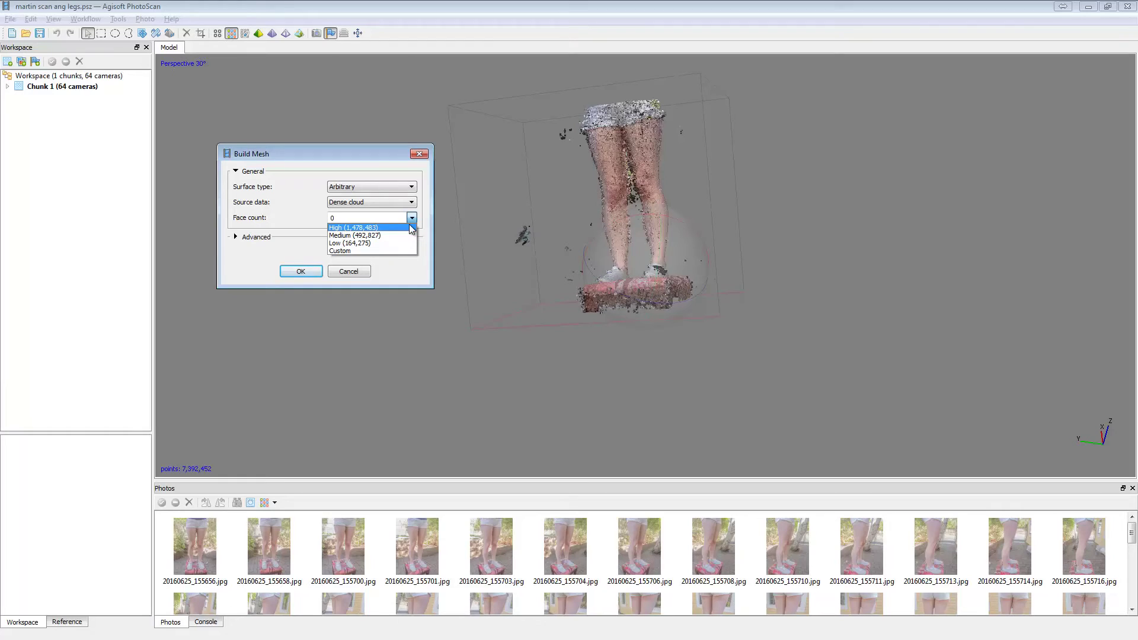
click(394, 253)
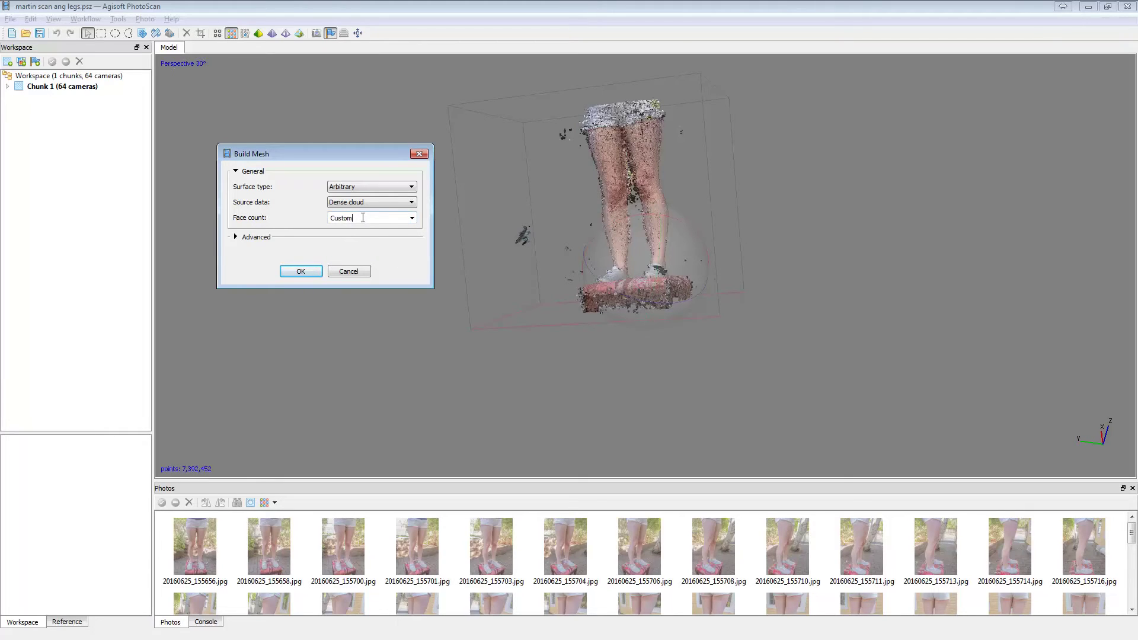
click(413, 219)
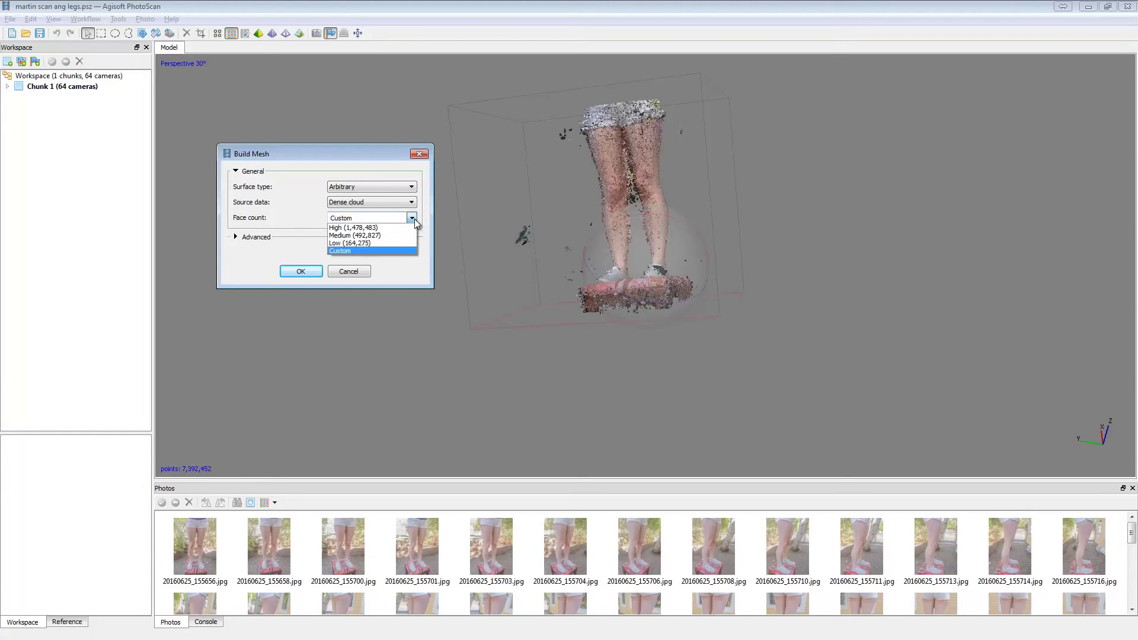
click(396, 250)
click(255, 237)
drag(379, 217, 261, 219)
text(0)
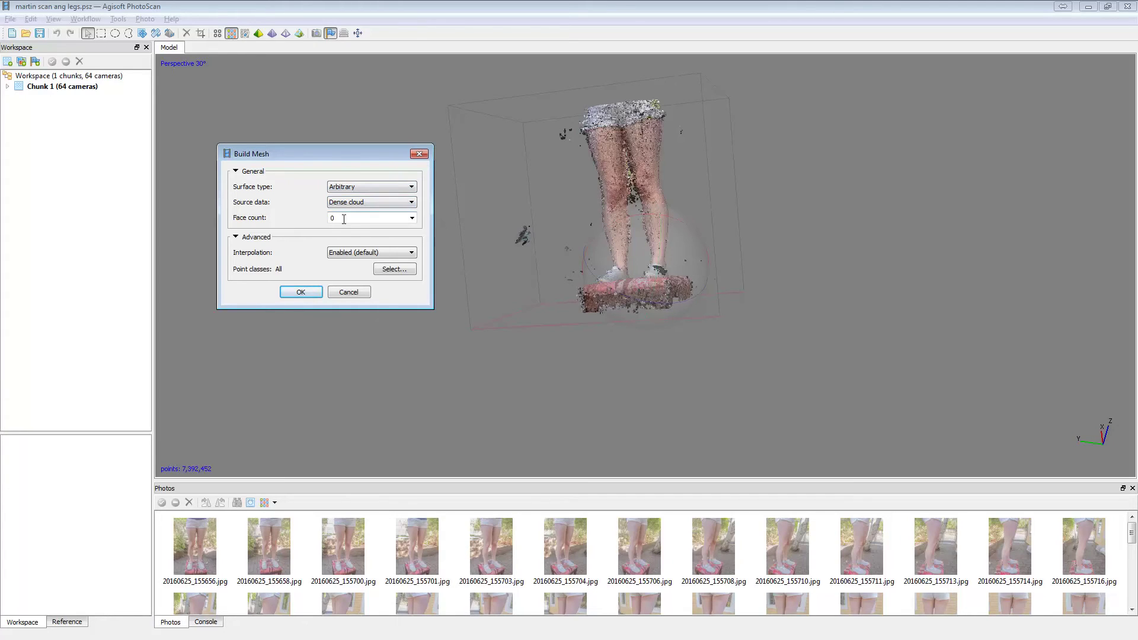
click(343, 292)
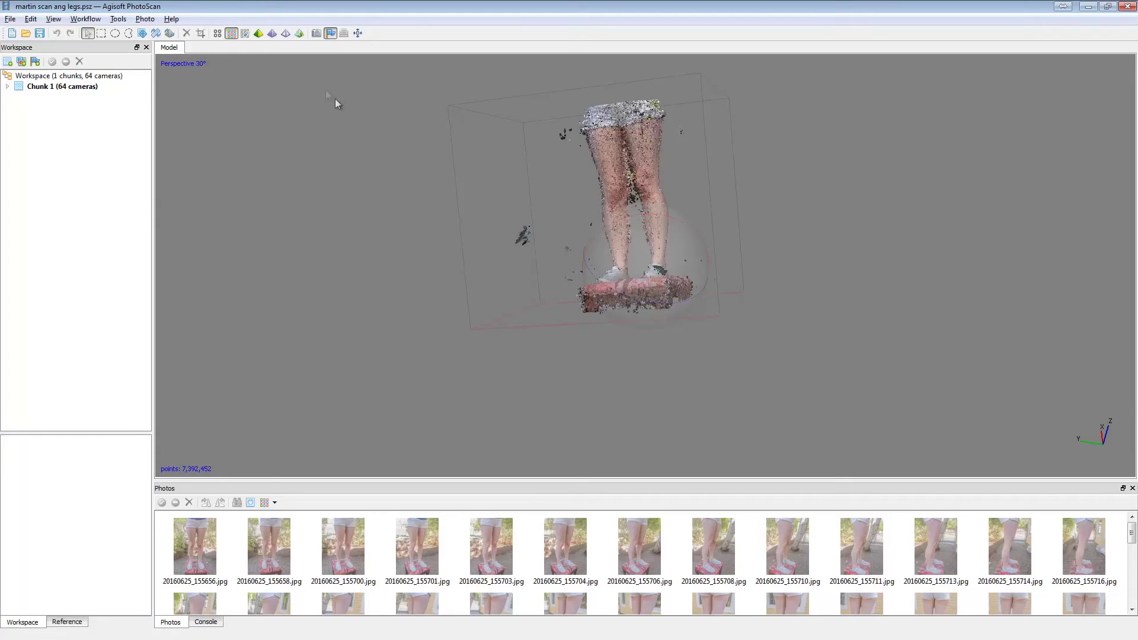
Step: Display the legs as a shaded mesh to examine the surface
click(272, 34)
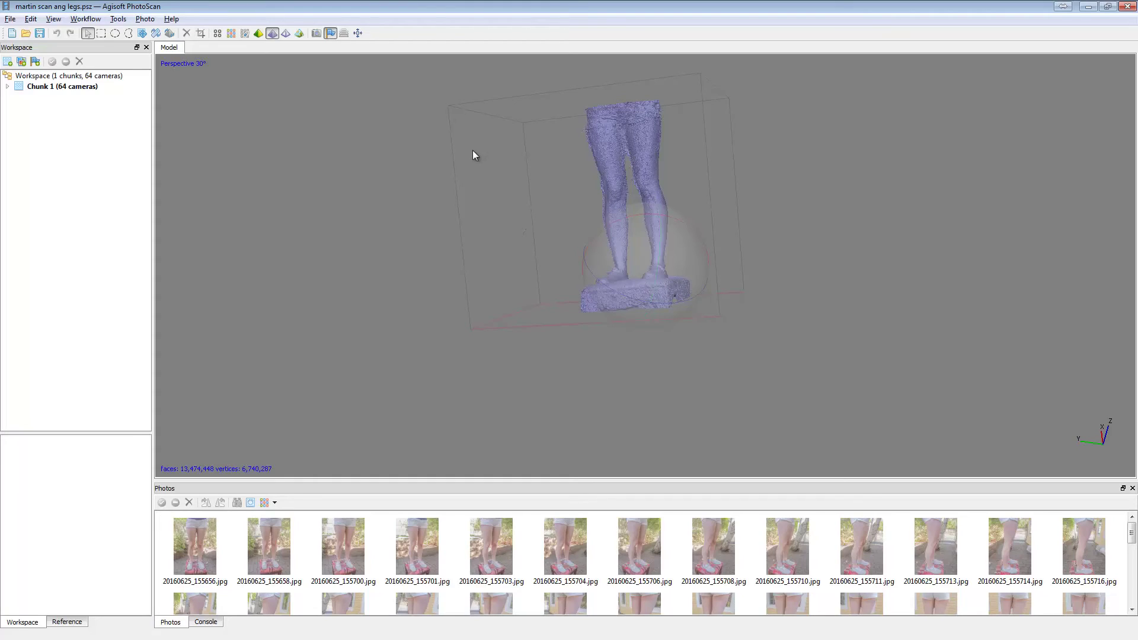
Step: Examine the texture-building settings with their advanced options, dismiss them without building, and display the legs in textured mode
click(87, 20)
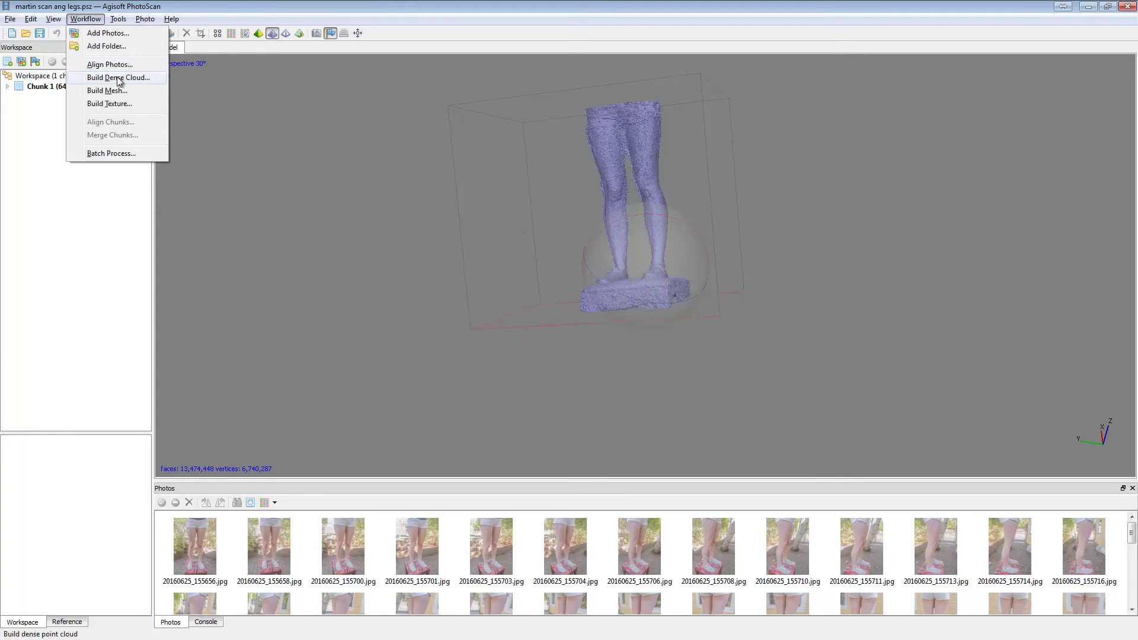
click(112, 104)
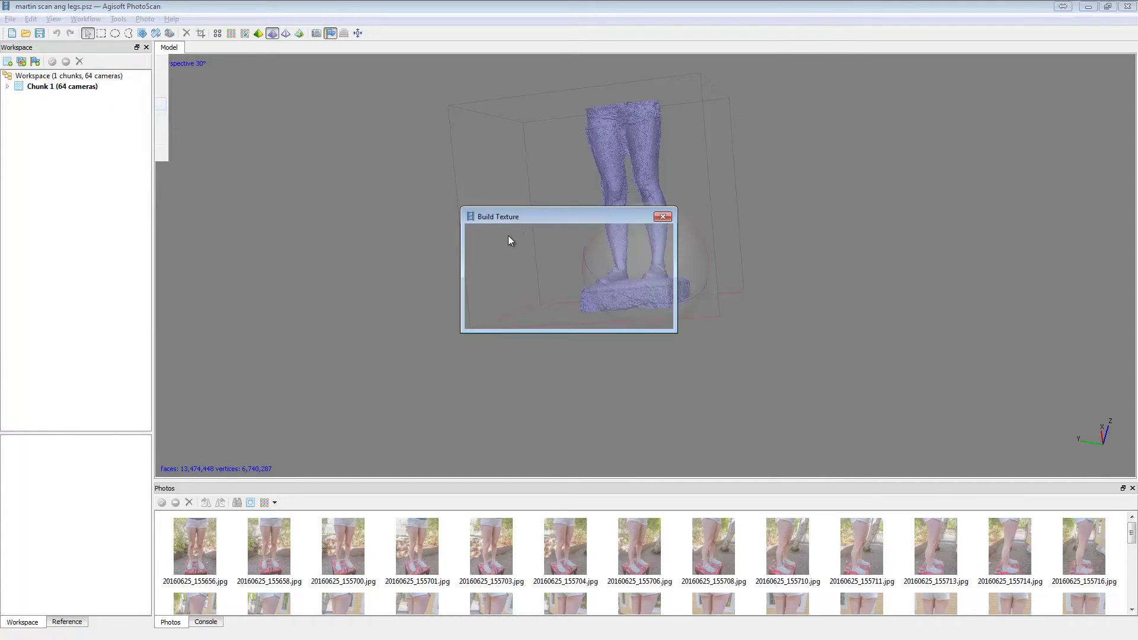
click(493, 301)
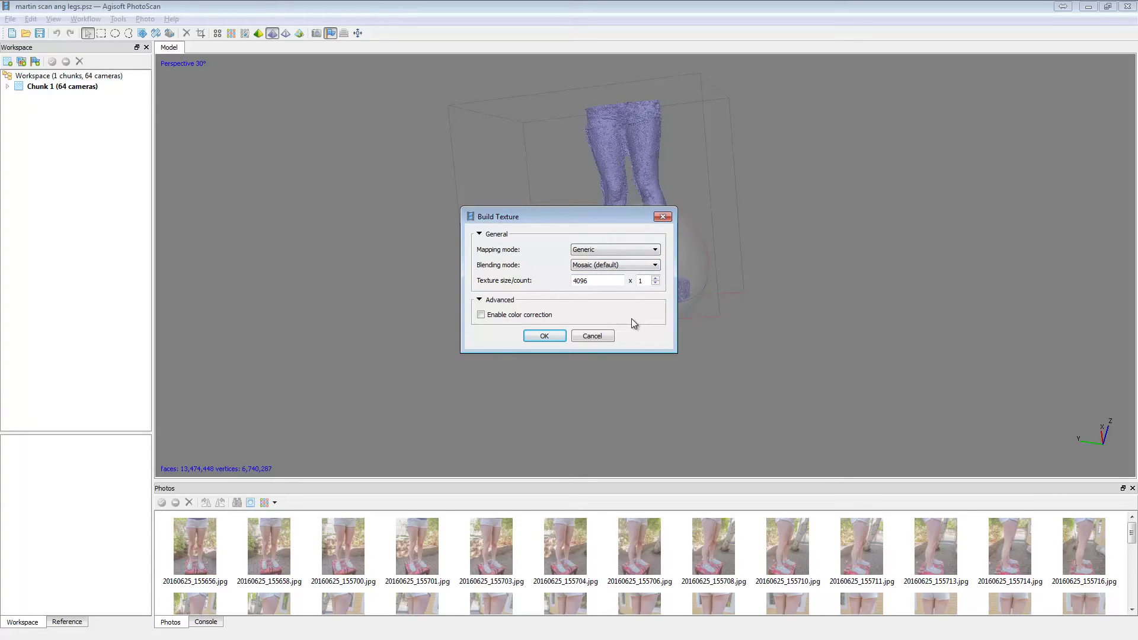
click(600, 333)
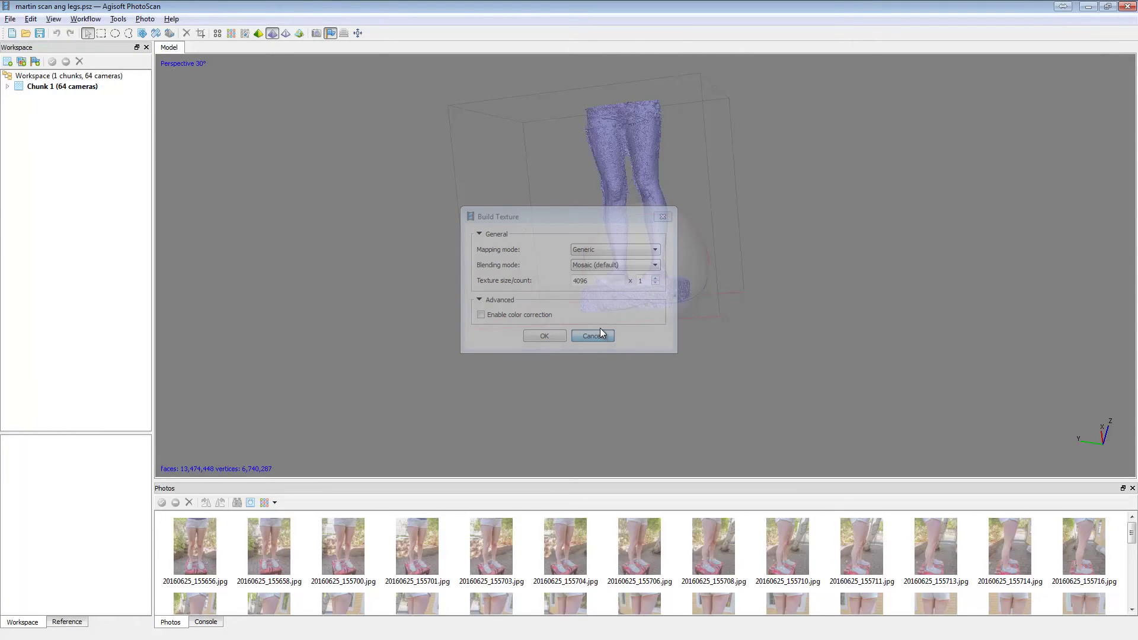
click(300, 33)
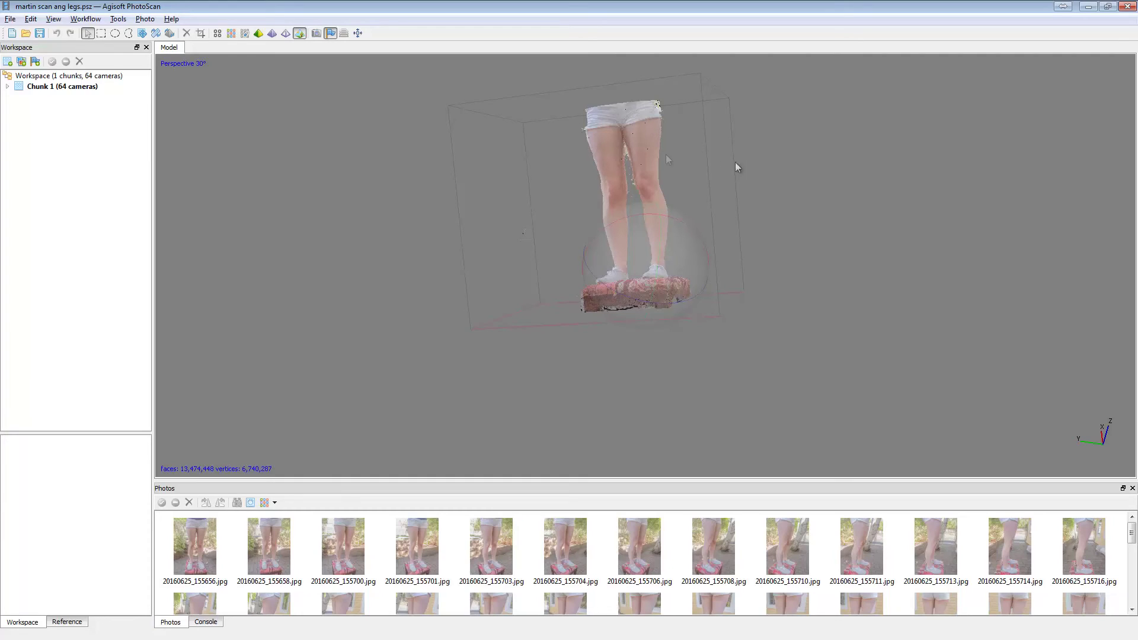
Step: Start exporting the model as a Wavefront OBJ file named "whatever" and cancel the export
click(97, 22)
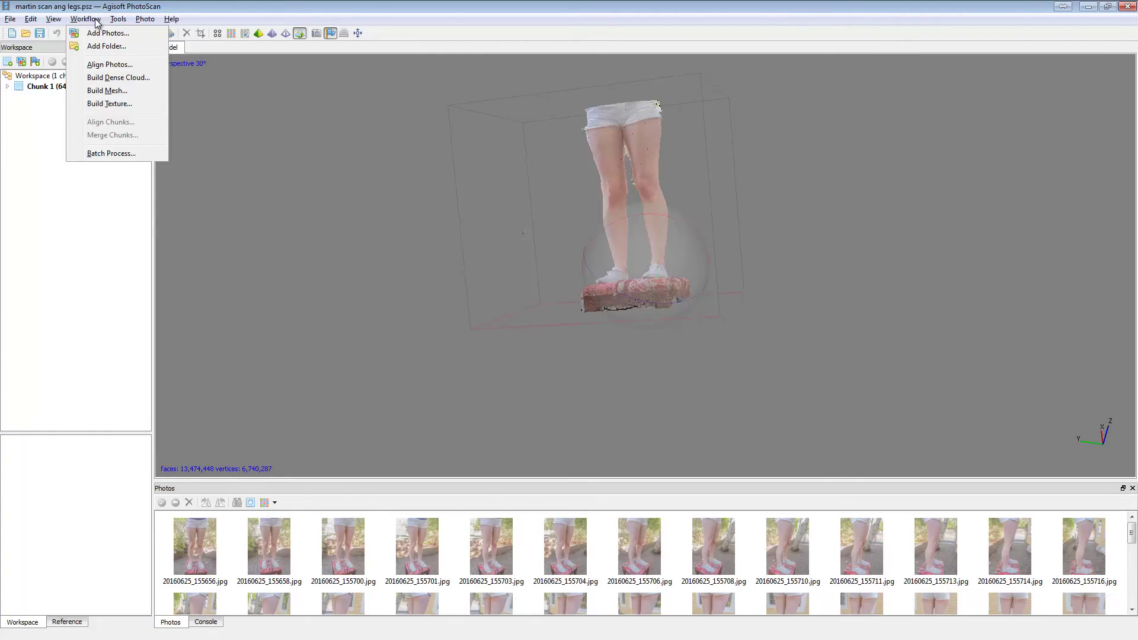
click(10, 19)
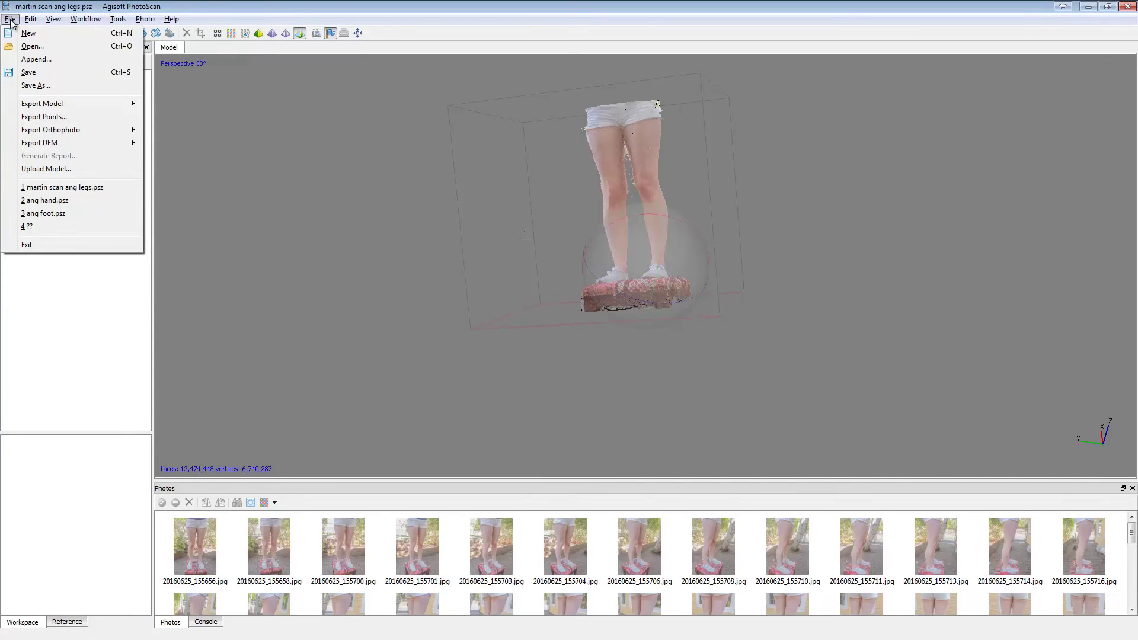
mouse_move(77, 106)
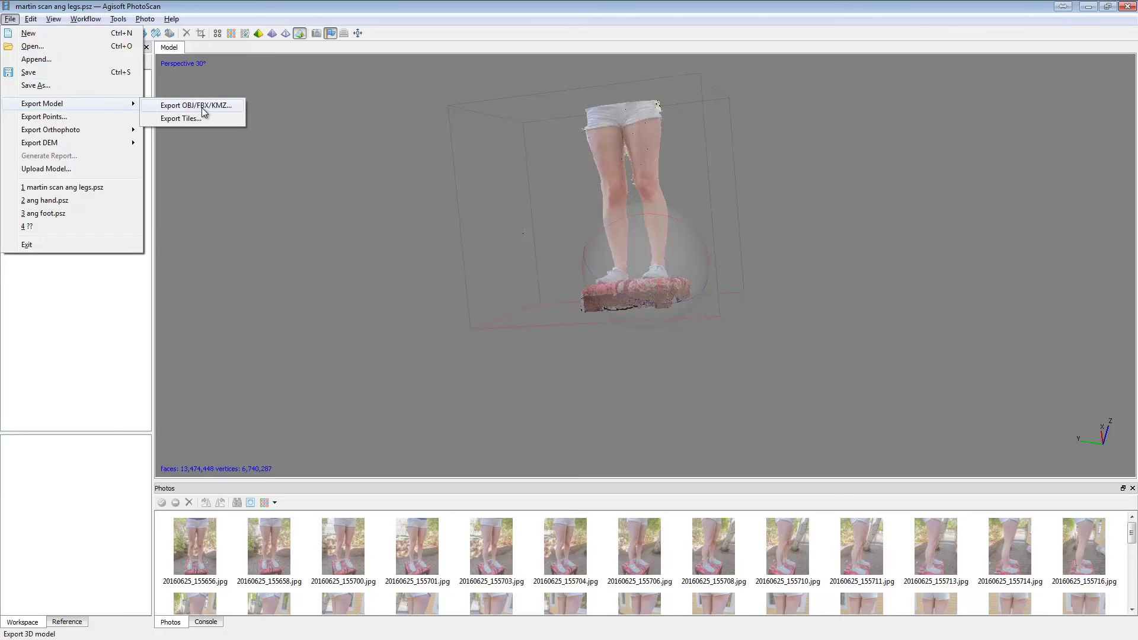
click(203, 109)
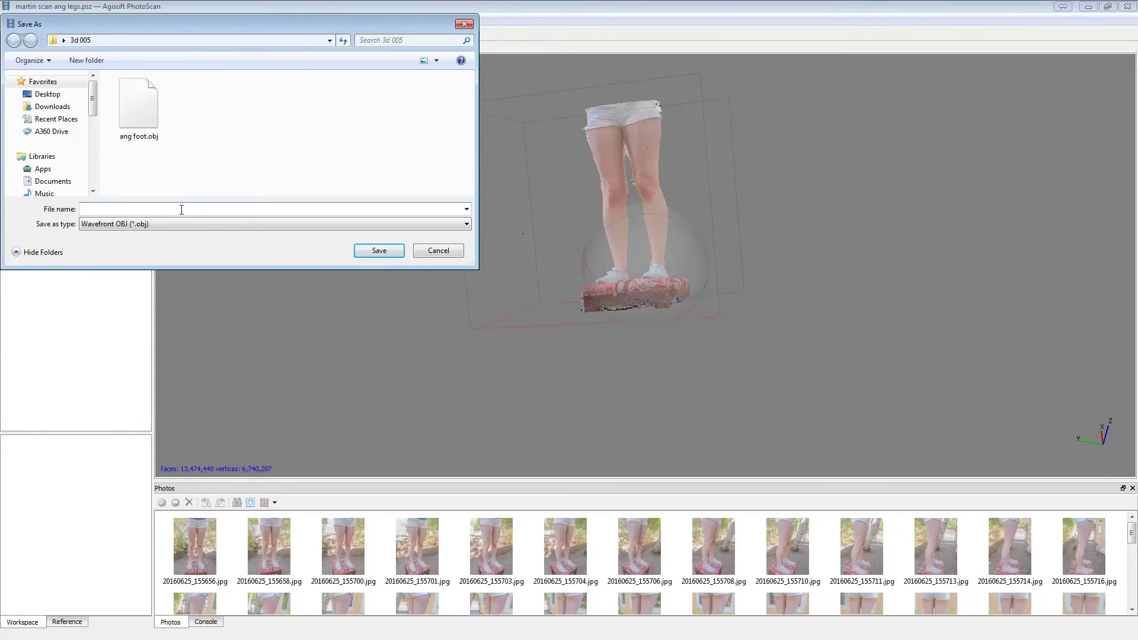
text(whatever)
click(449, 250)
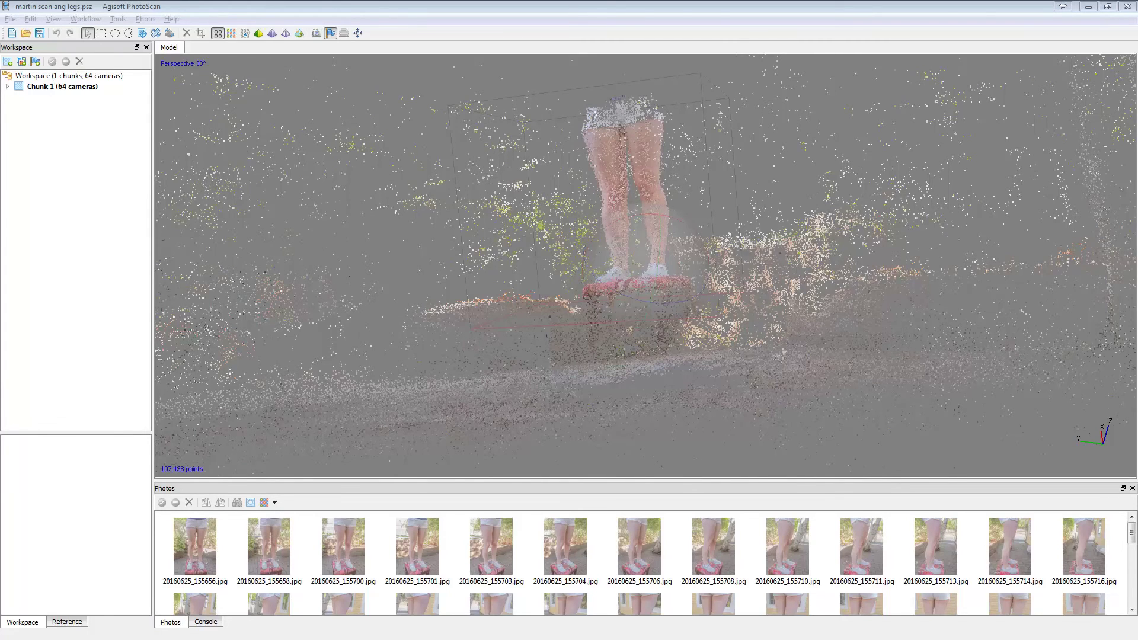
Step: Set up a batch process and add an Align Photos job applied to all chunks
click(308, 7)
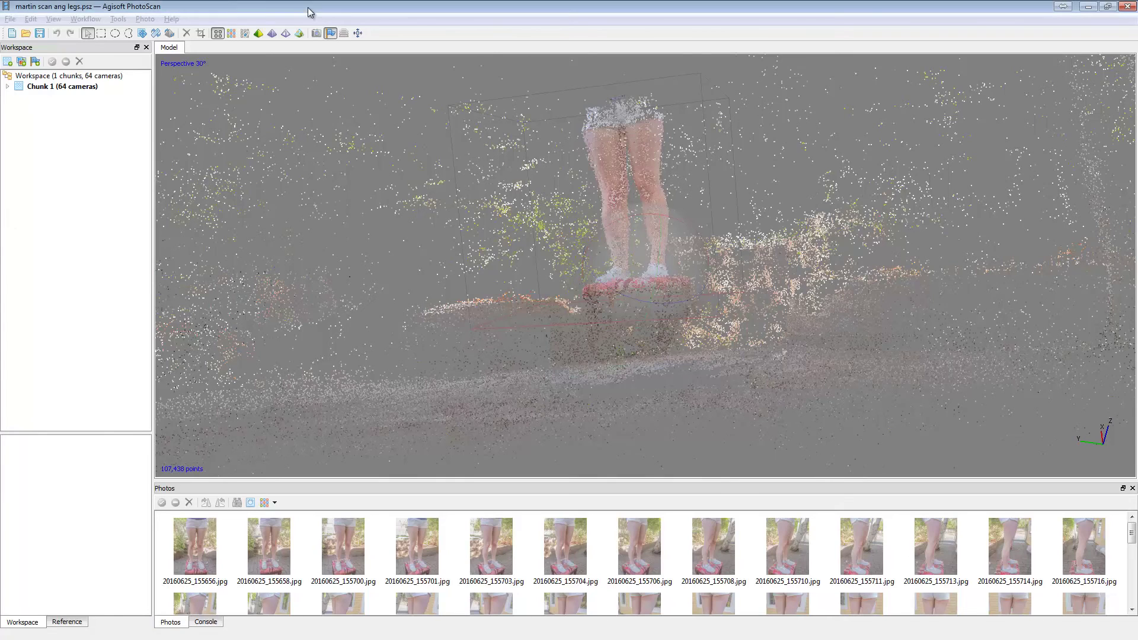
click(96, 21)
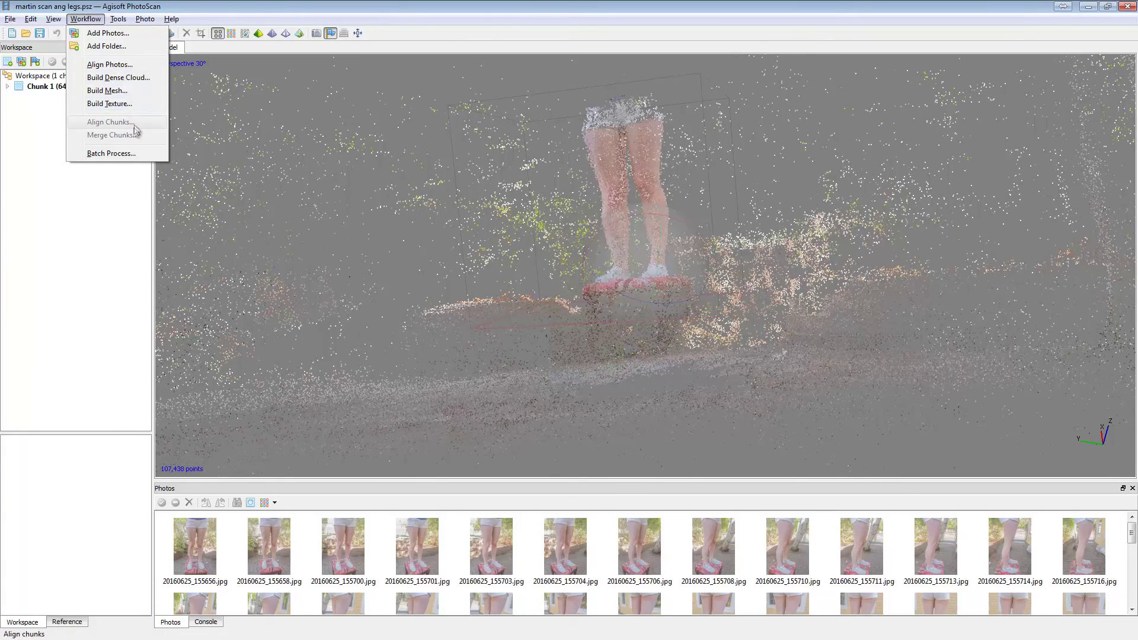
click(129, 154)
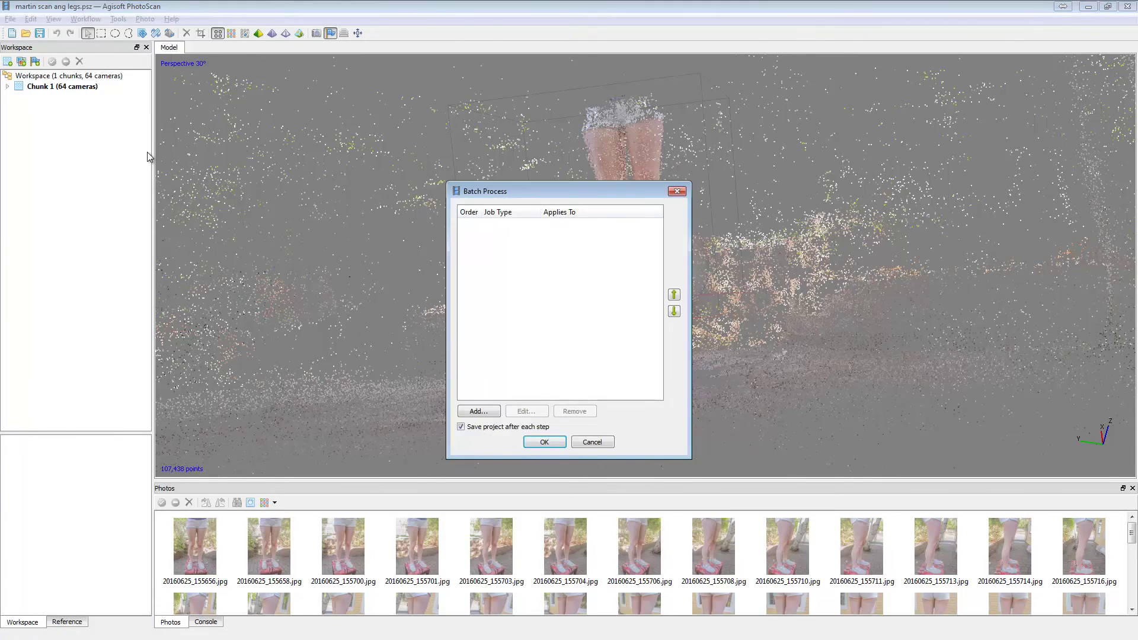
click(483, 411)
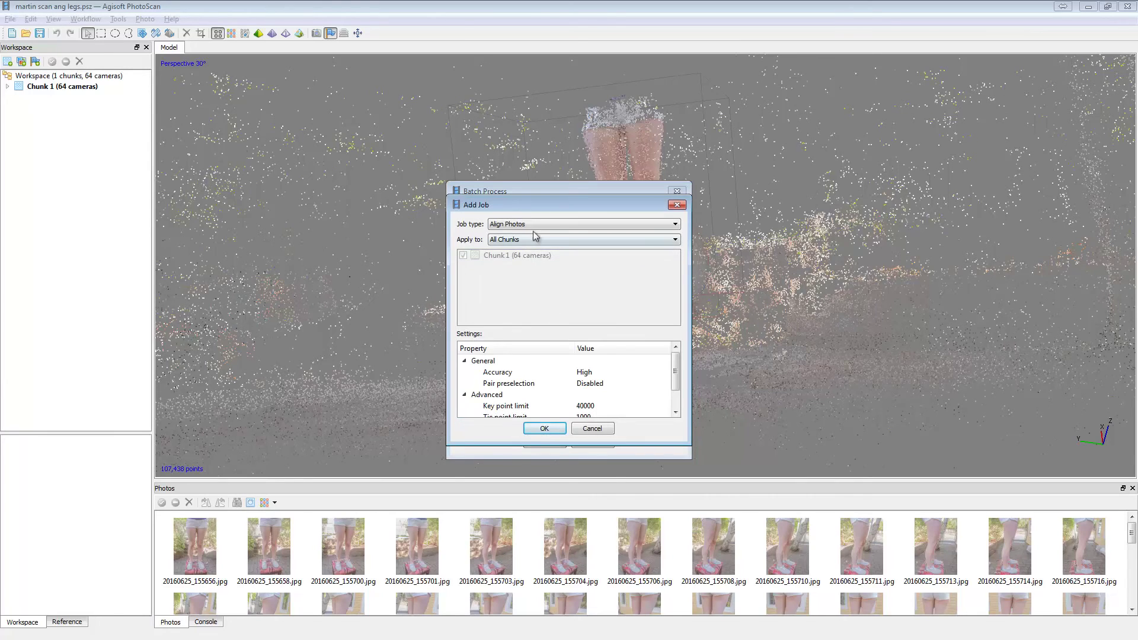
click(551, 431)
Step: Add a Build Dense Cloud job and a Build Mesh job for all chunks to the batch
click(474, 412)
click(536, 228)
click(532, 249)
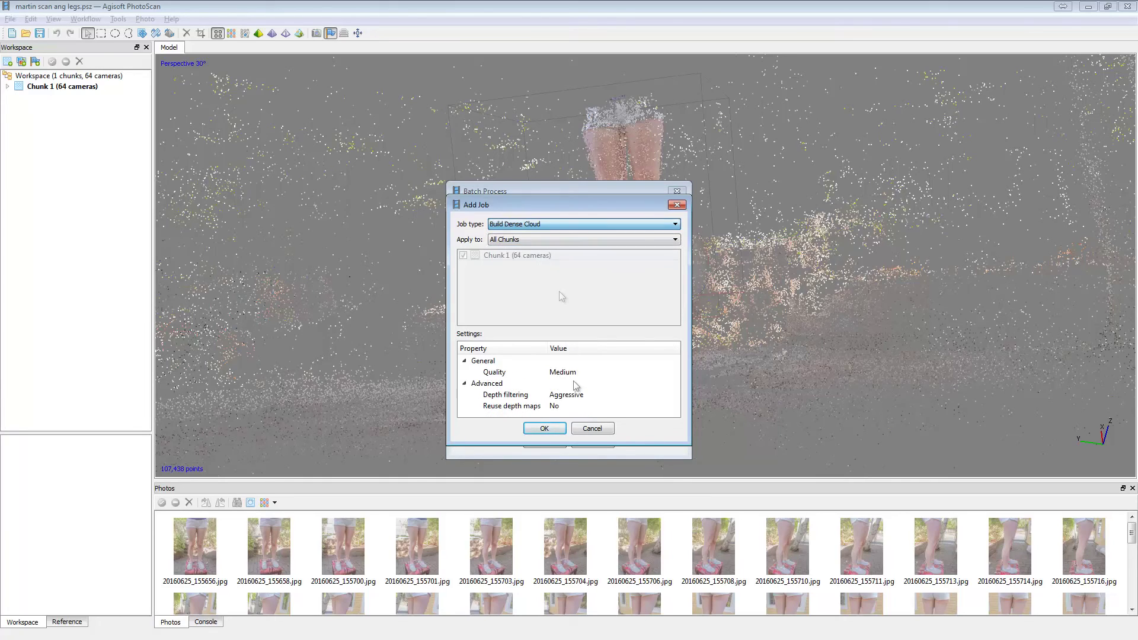
click(542, 428)
click(483, 411)
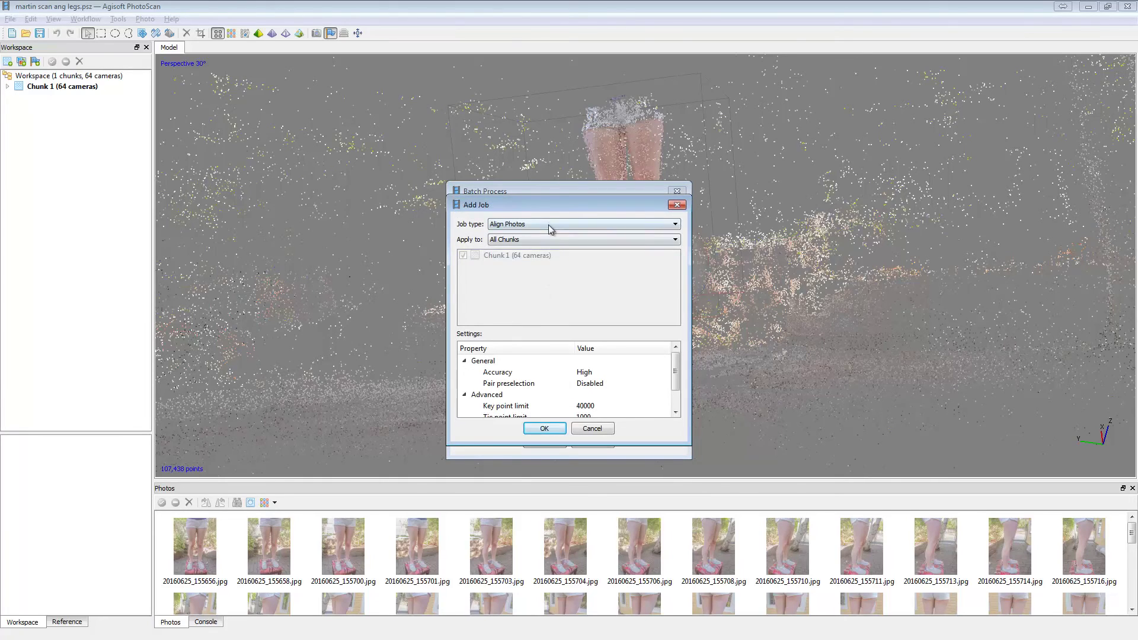
click(548, 226)
click(542, 258)
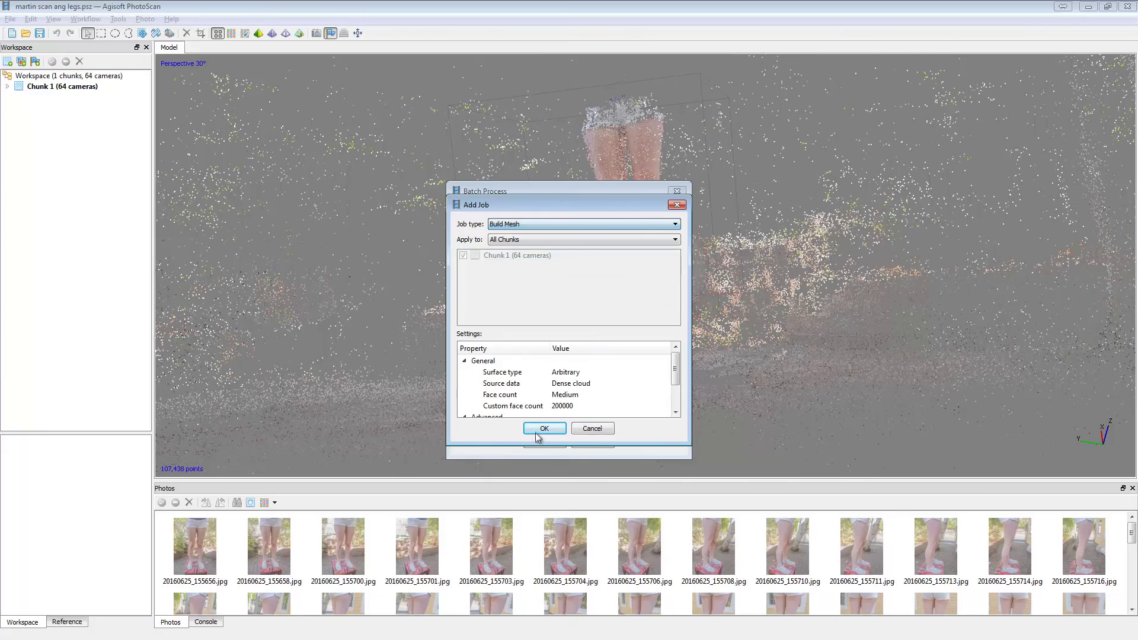
click(540, 429)
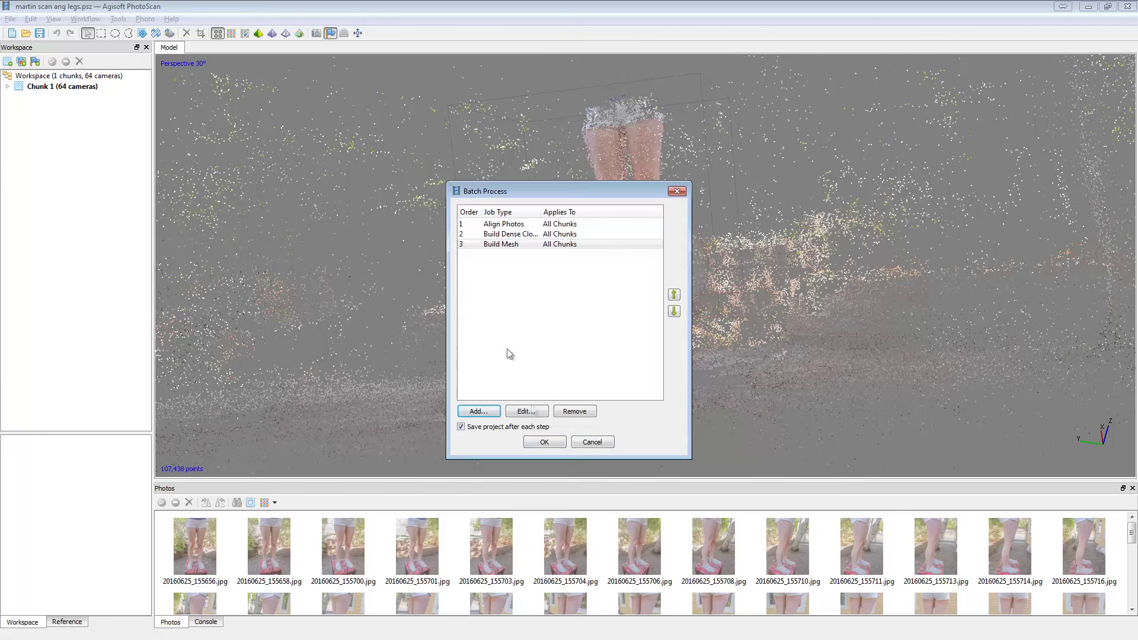
Step: Add a Build Texture job for all chunks to the batch and close the job list without running it
click(478, 411)
click(528, 225)
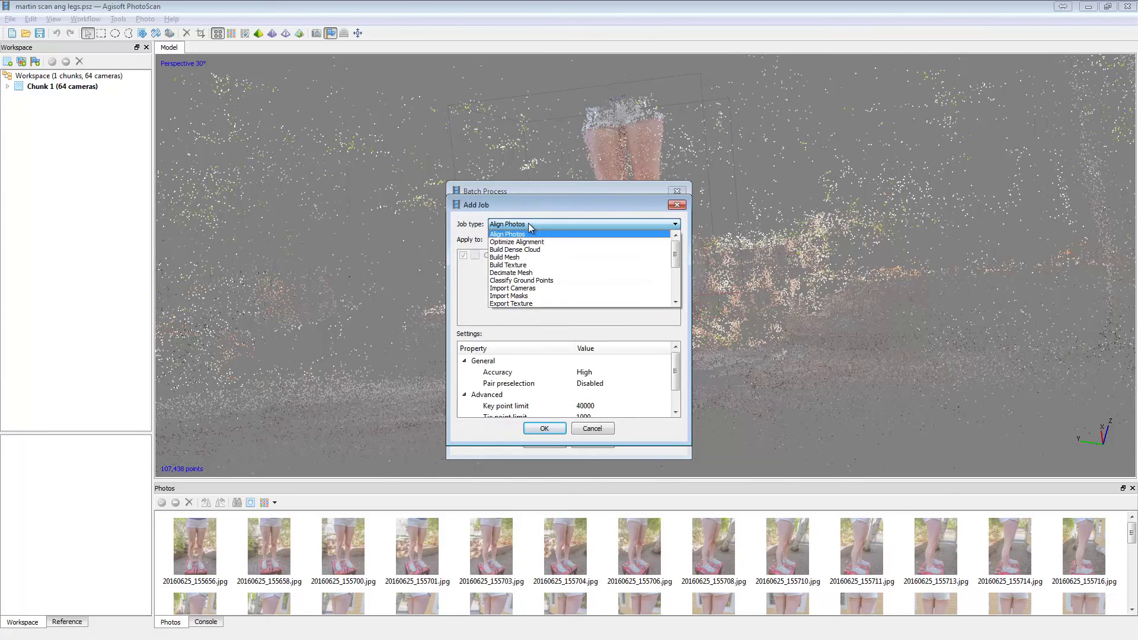
click(549, 266)
click(544, 427)
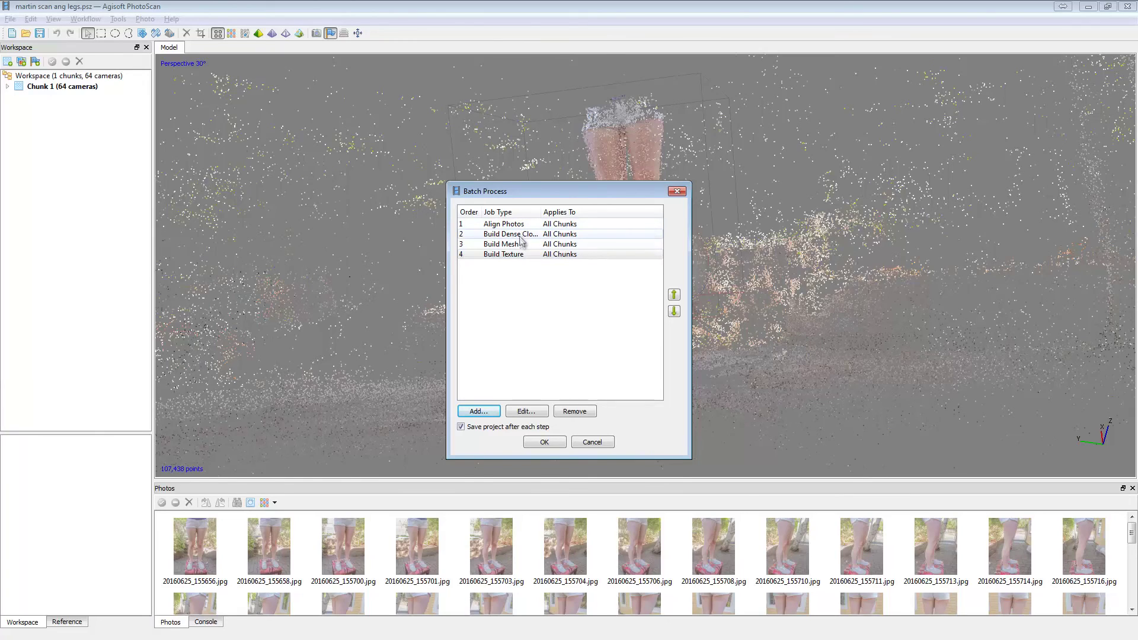
click(525, 256)
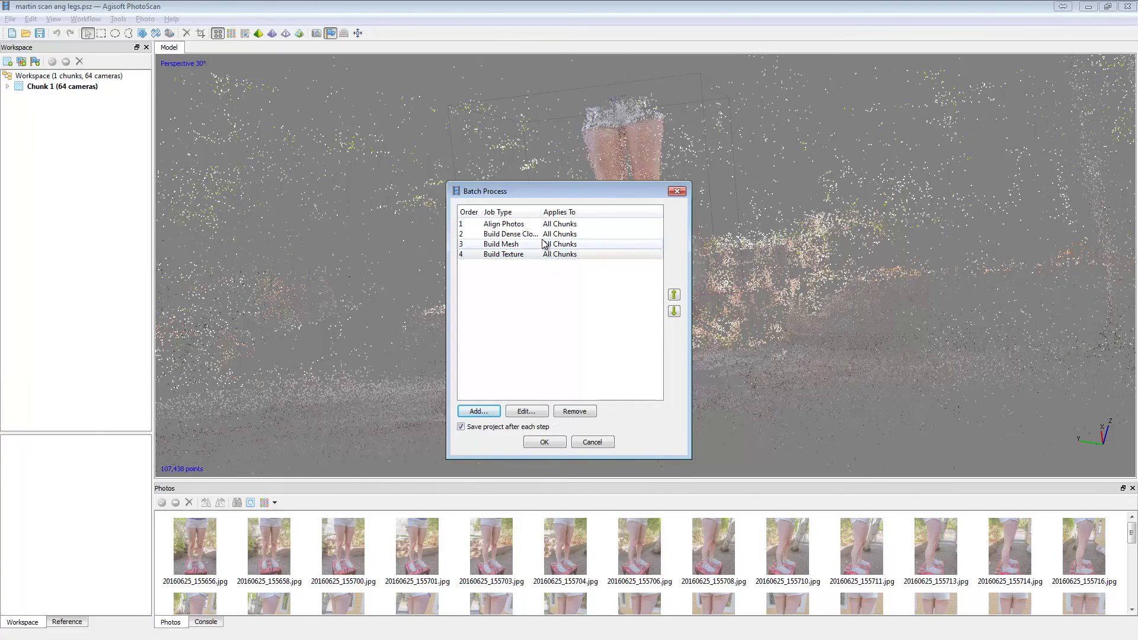
click(677, 192)
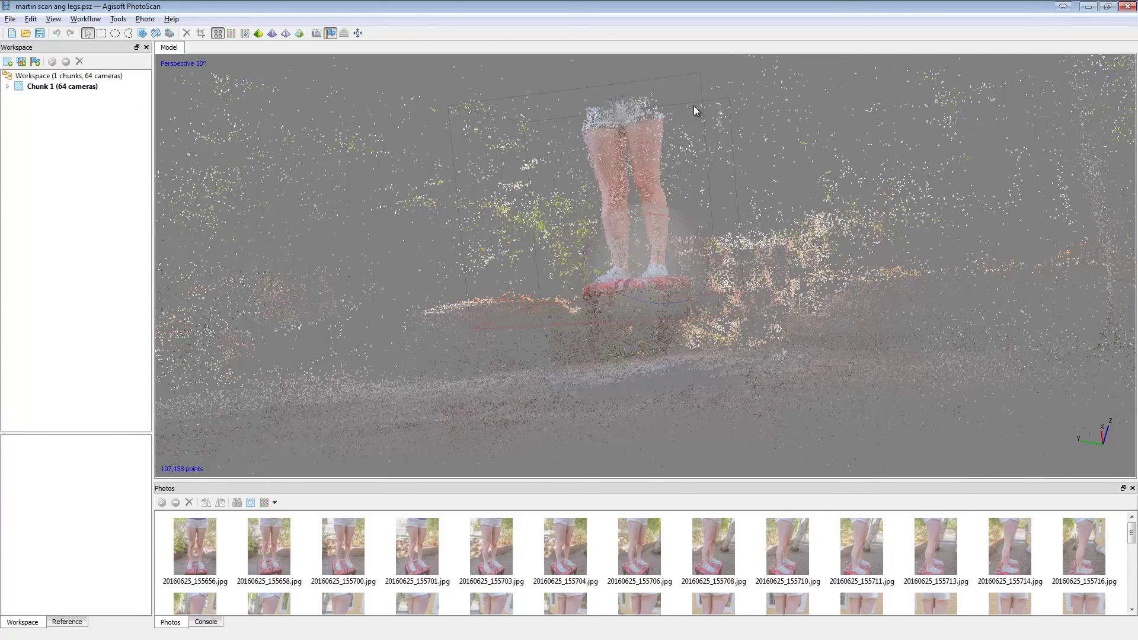
Step: Reopen the batch process and remove the Align Photos job from it
drag(694, 107, 636, 167)
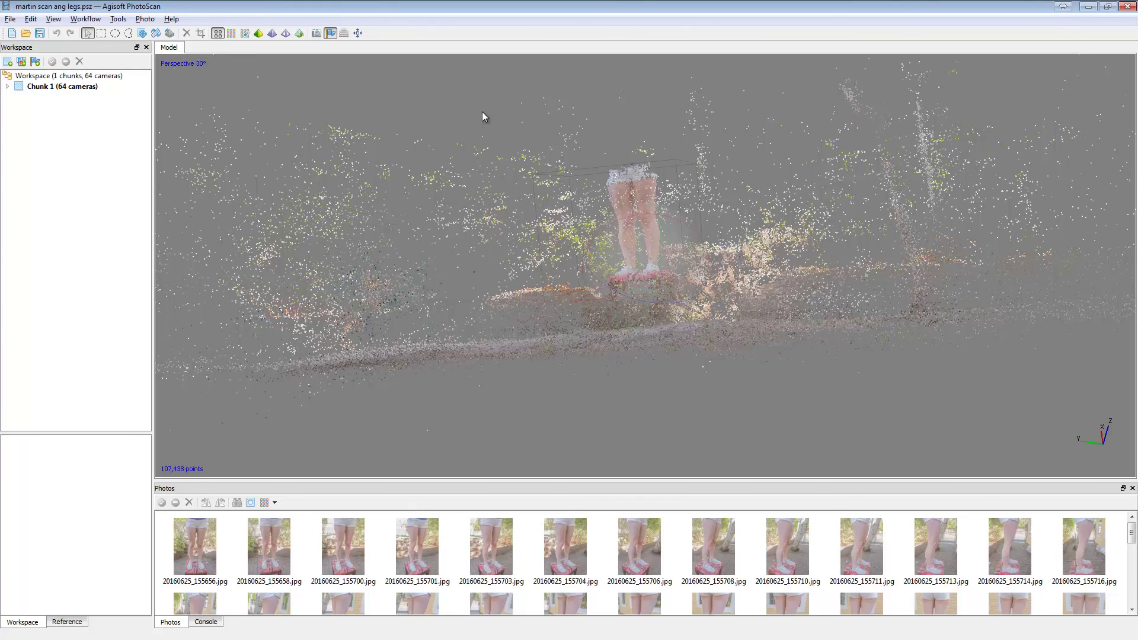
click(85, 18)
click(141, 154)
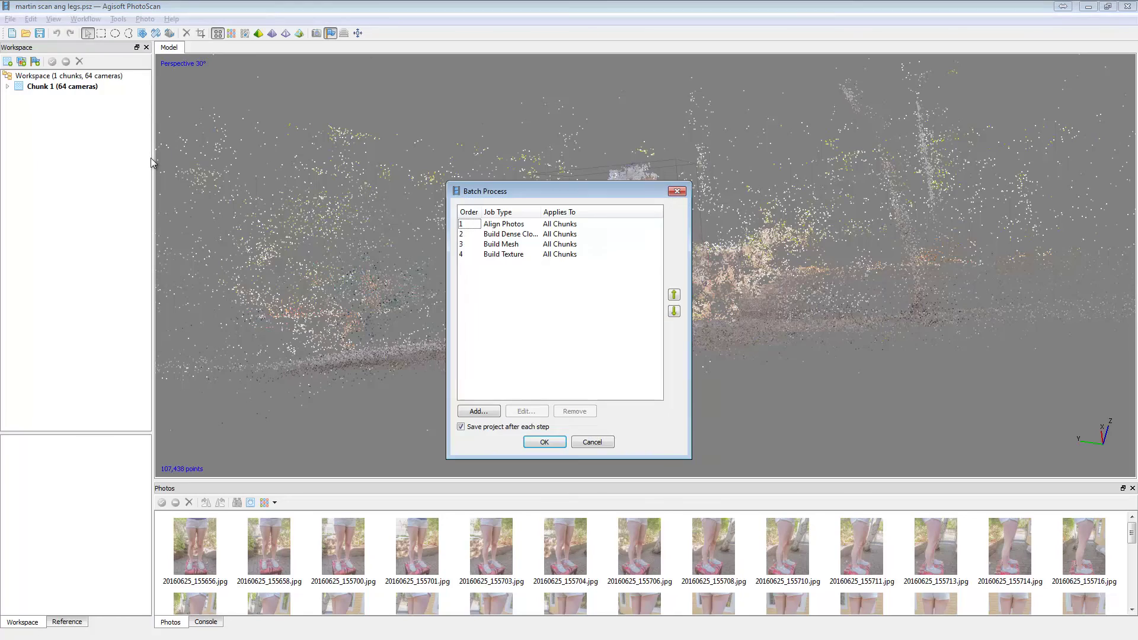
click(490, 225)
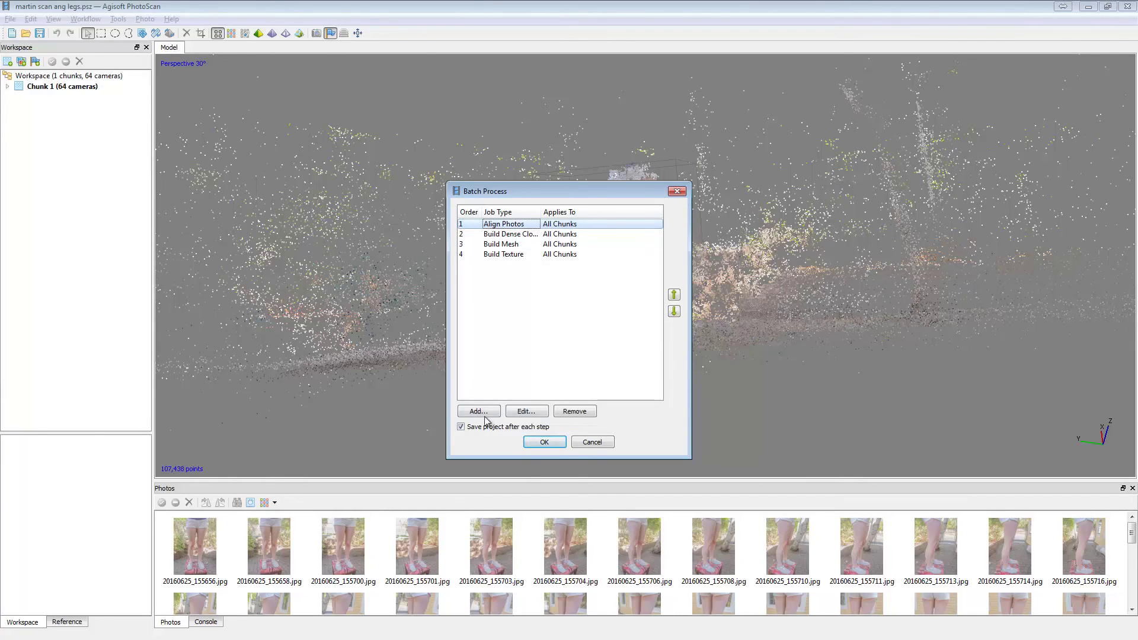
click(581, 413)
Step: Set the quality of the batch's Build Dense Cloud job to High
double_click(521, 229)
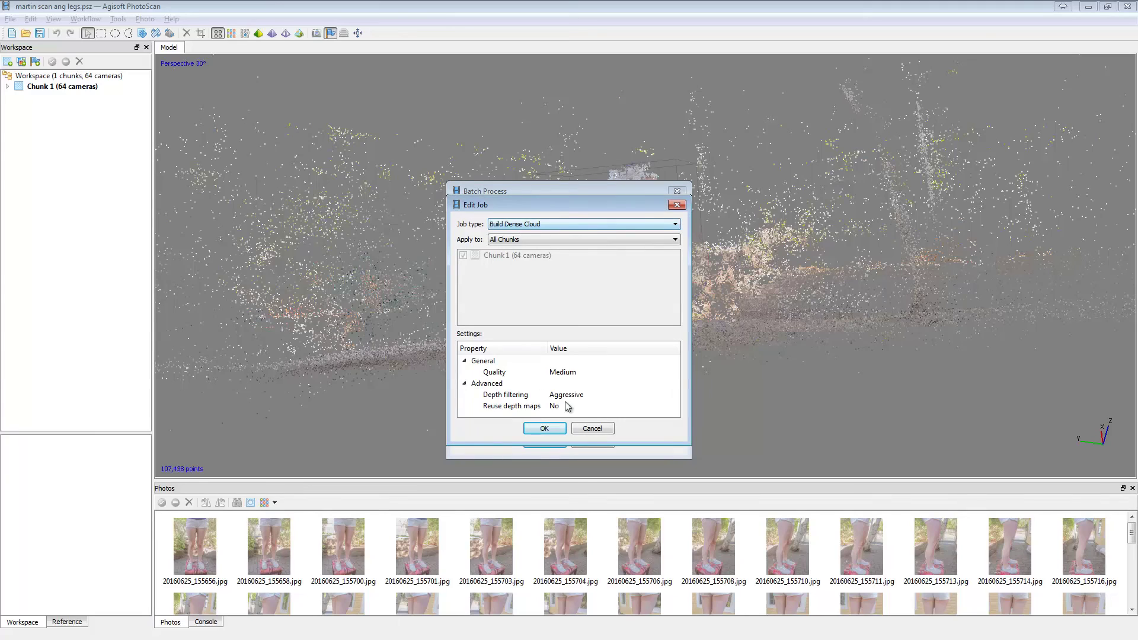
click(574, 374)
click(673, 372)
click(557, 391)
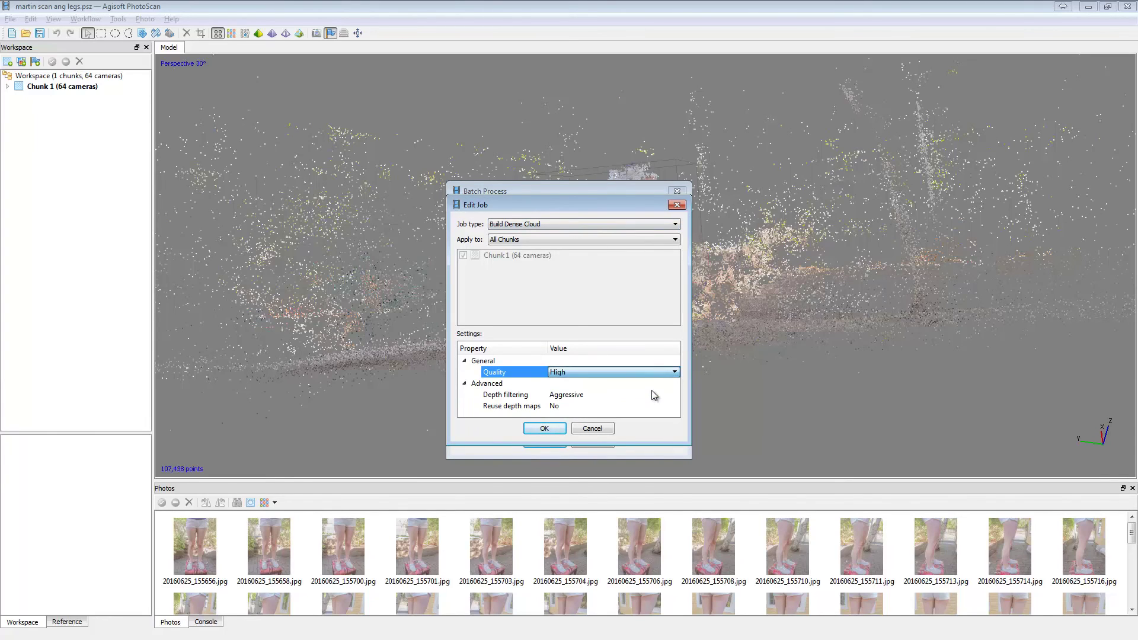
click(544, 429)
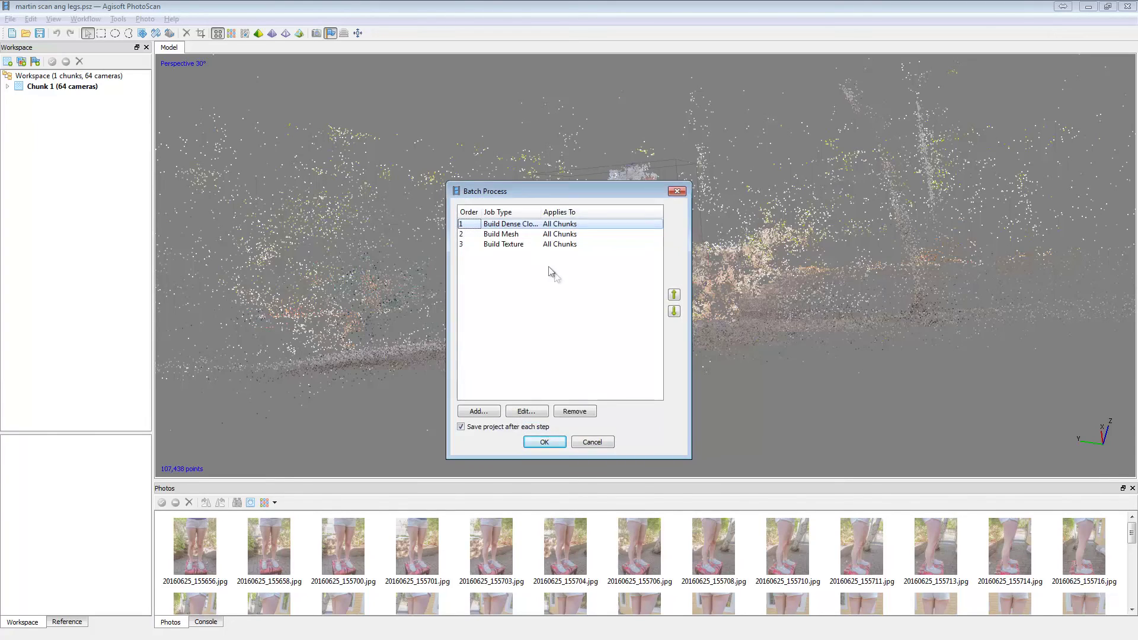
Step: Set the face count of the batch's Build Mesh job to Custom with a custom face count of 0
double_click(522, 240)
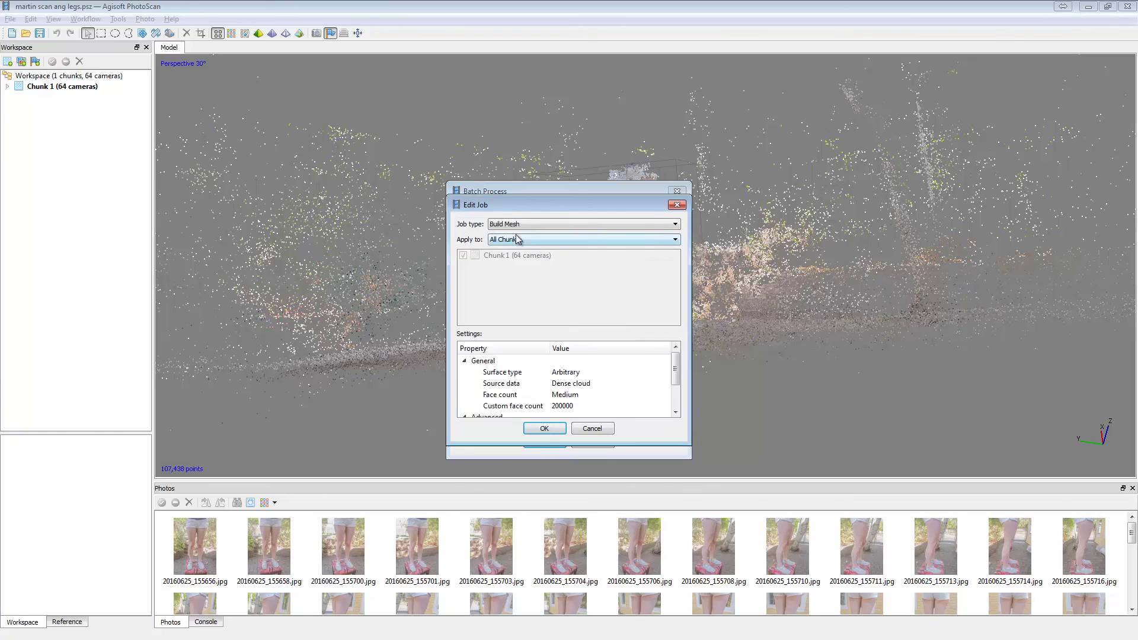
click(581, 394)
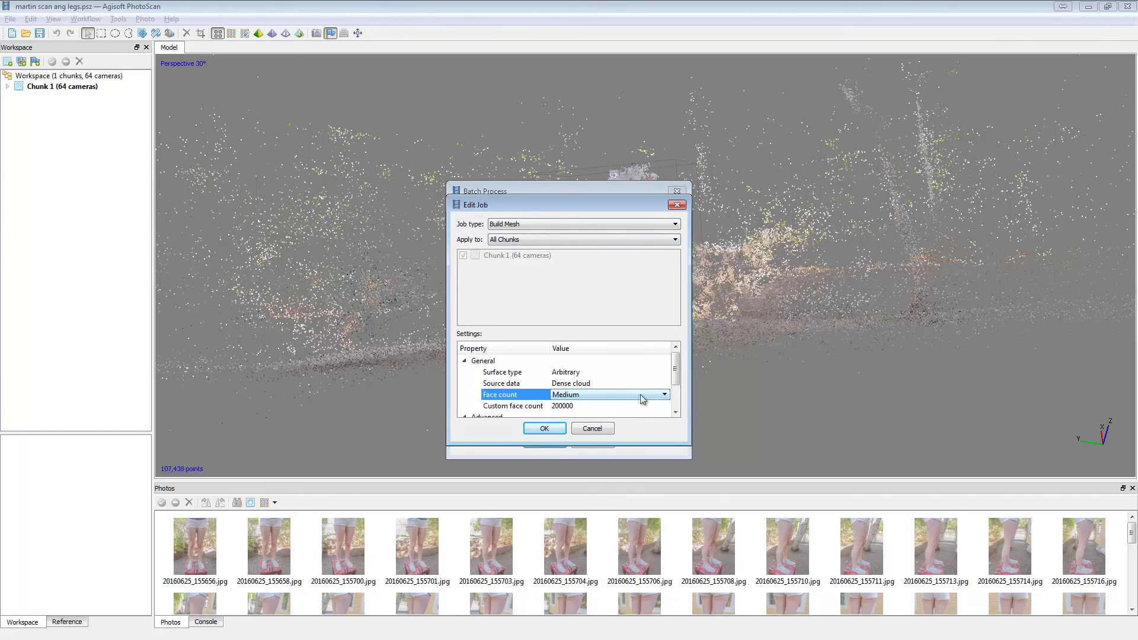
click(665, 395)
click(637, 433)
click(578, 406)
click(575, 406)
text(0)
click(595, 394)
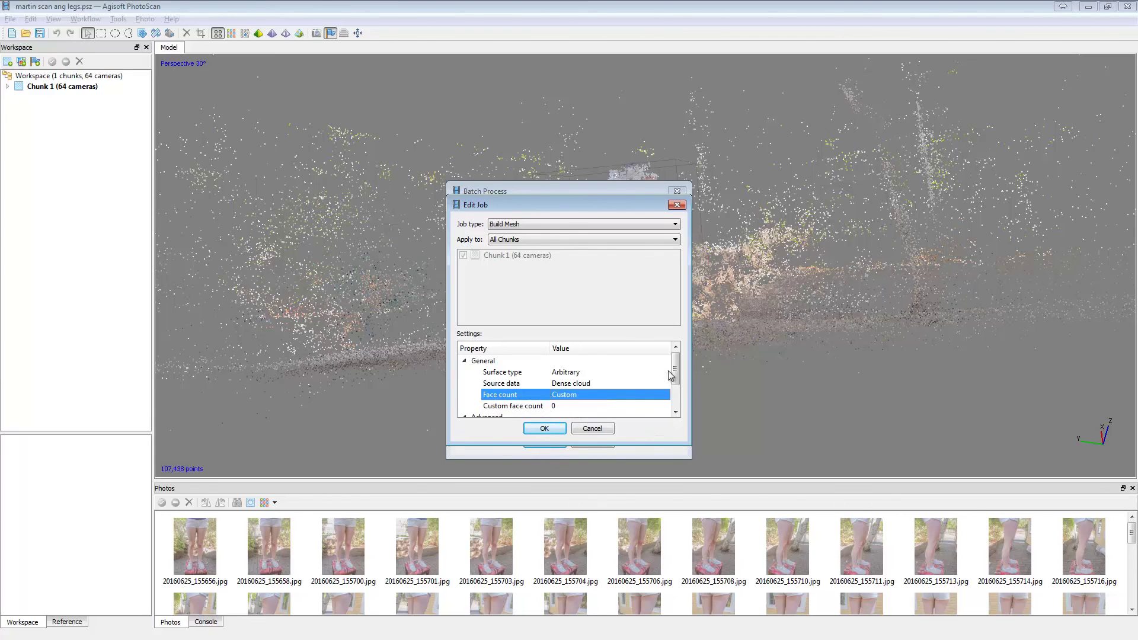
drag(675, 369, 674, 389)
click(544, 428)
Step: Review the settings of the batch's Build Texture job, then dismiss the batch process without running it
double_click(524, 247)
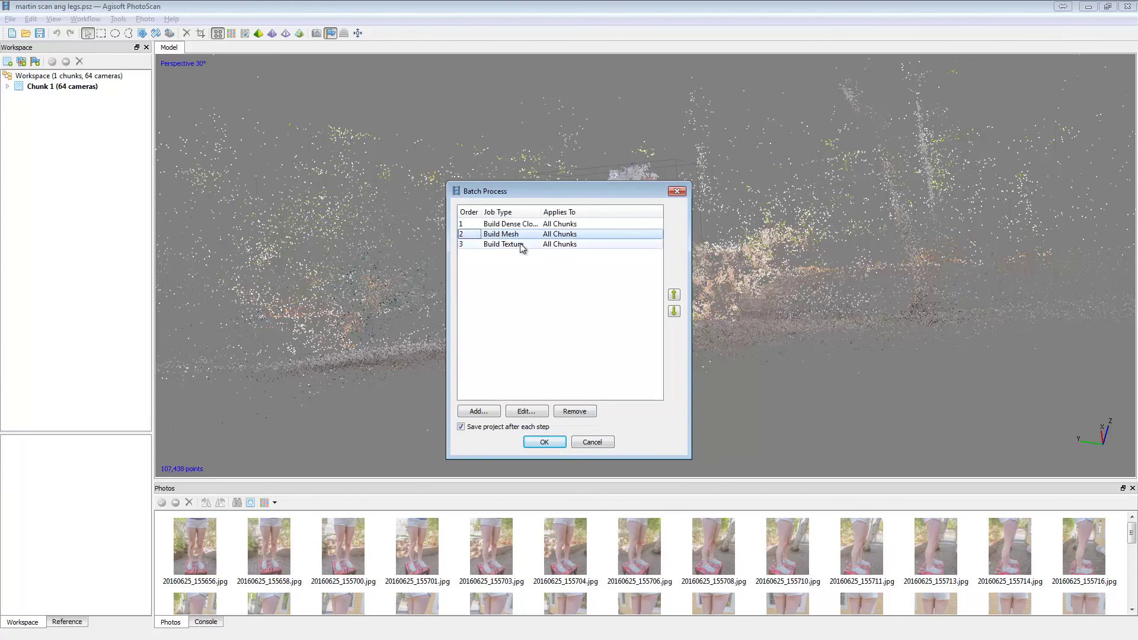
mouse_move(675, 364)
mouse_down()
mouse_move(677, 392)
mouse_move(678, 357)
mouse_up()
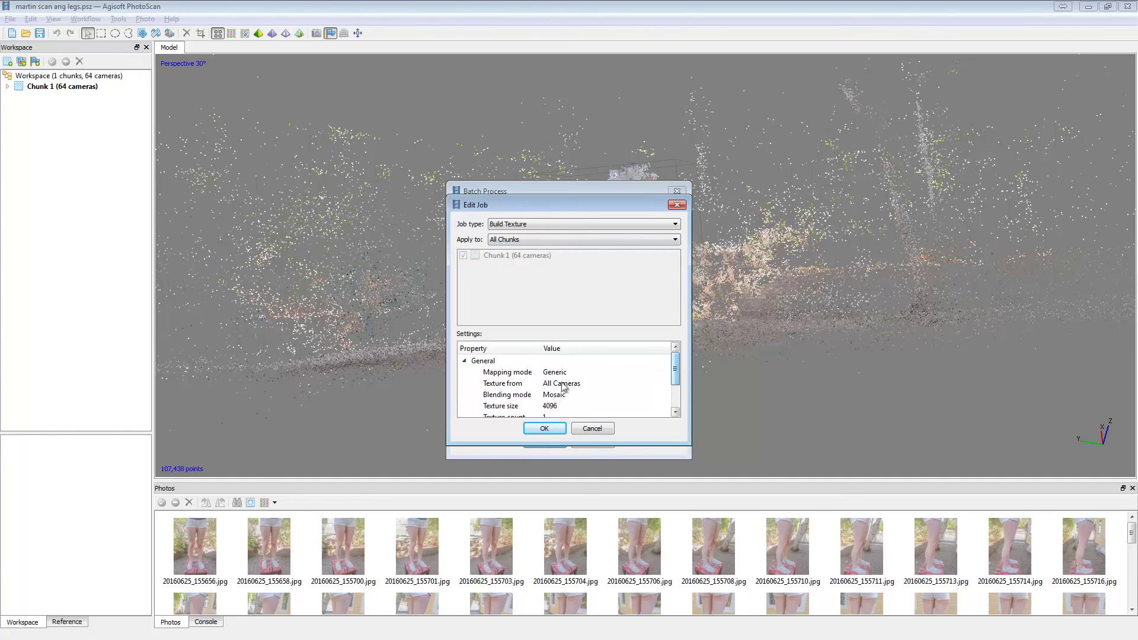
click(544, 428)
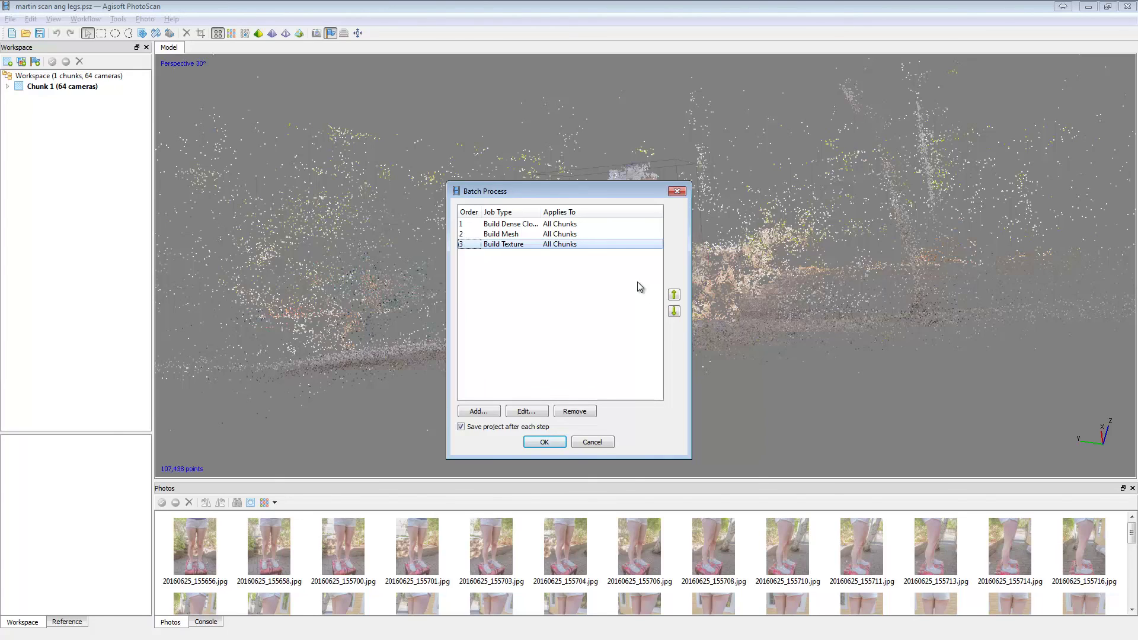
click(592, 442)
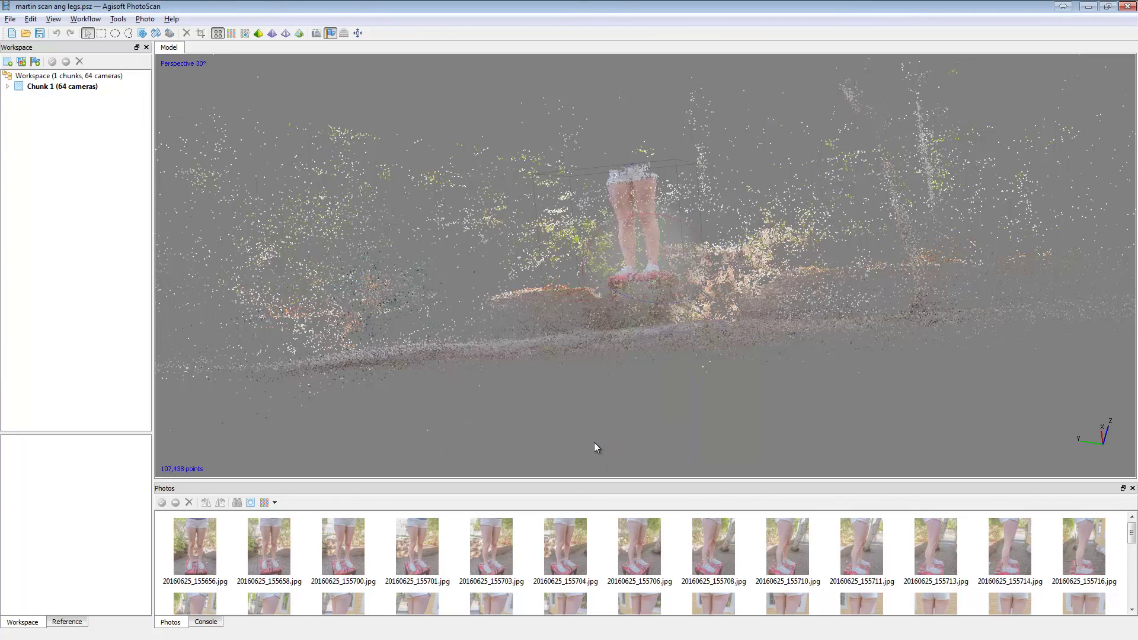